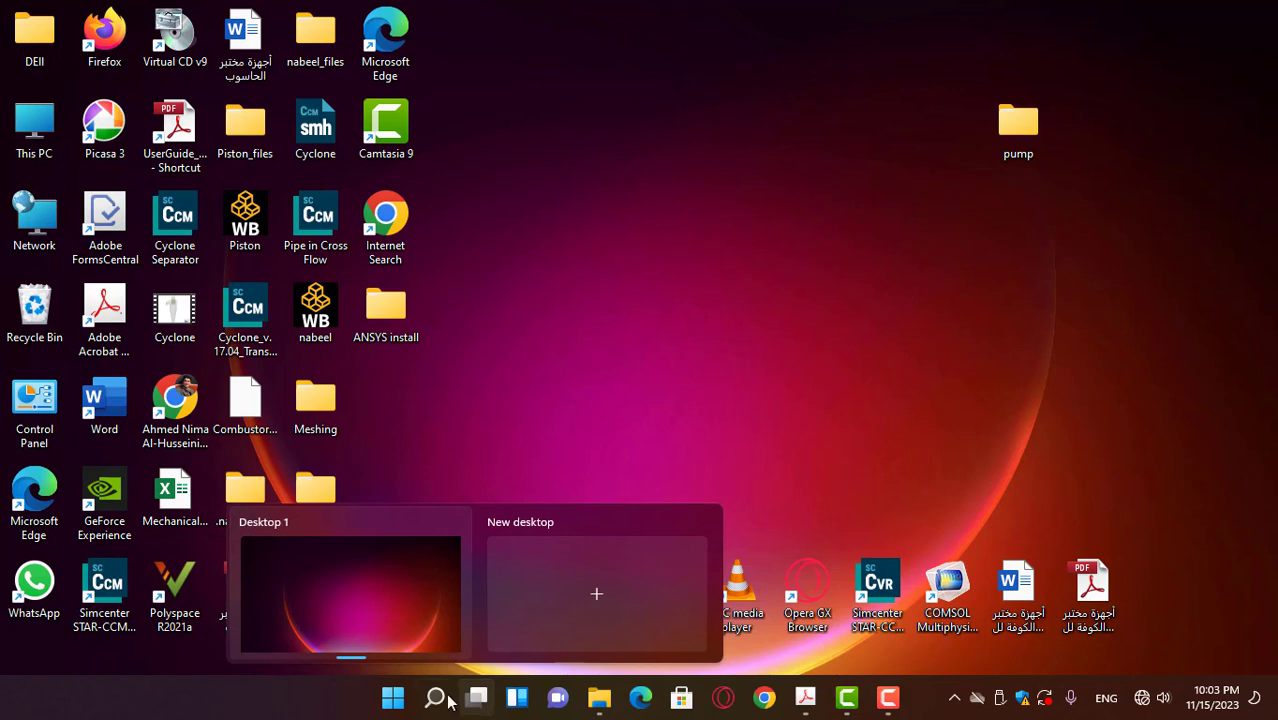
{"action": "left_click", "coordinate": [391, 700]}
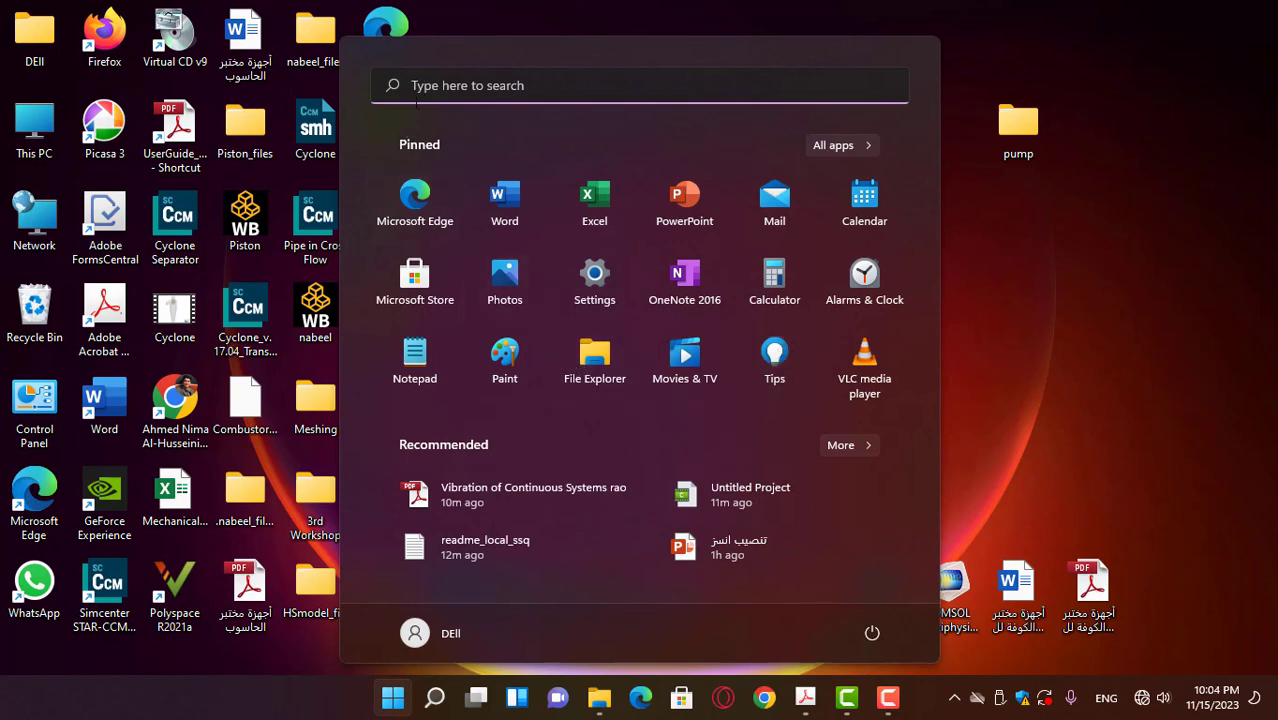
{"action": "left_click", "coordinate": [1234, 462]}
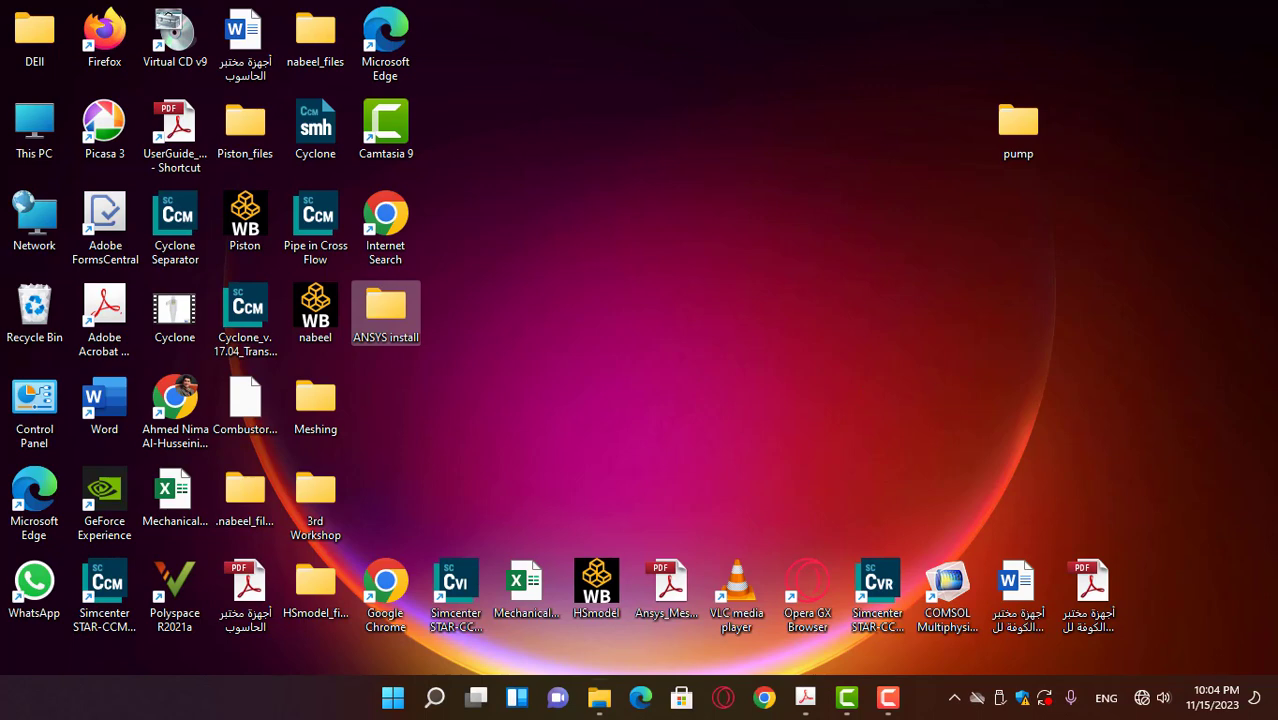
{"action": "left_click", "coordinate": [392, 697]}
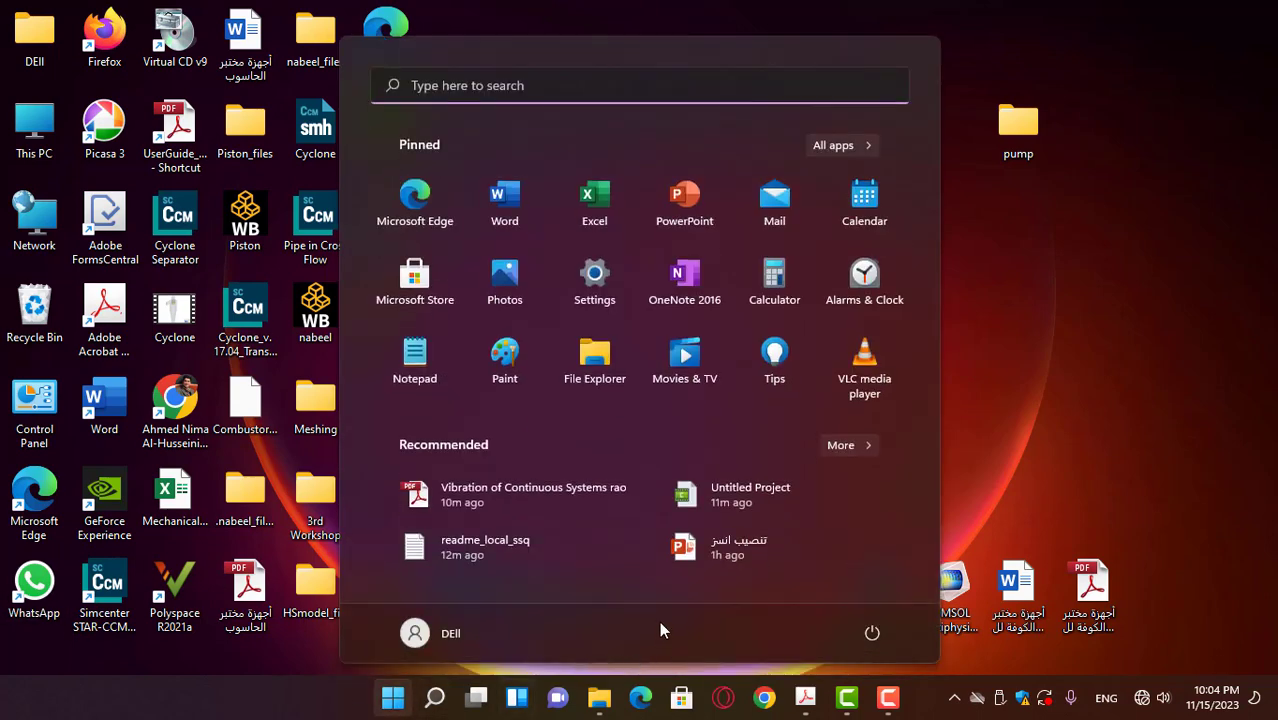
{"action": "left_click", "coordinate": [861, 447]}
{"action": "scroll", "coordinate": [520, 388], "scroll_direction": "down", "scroll_amount": 5}
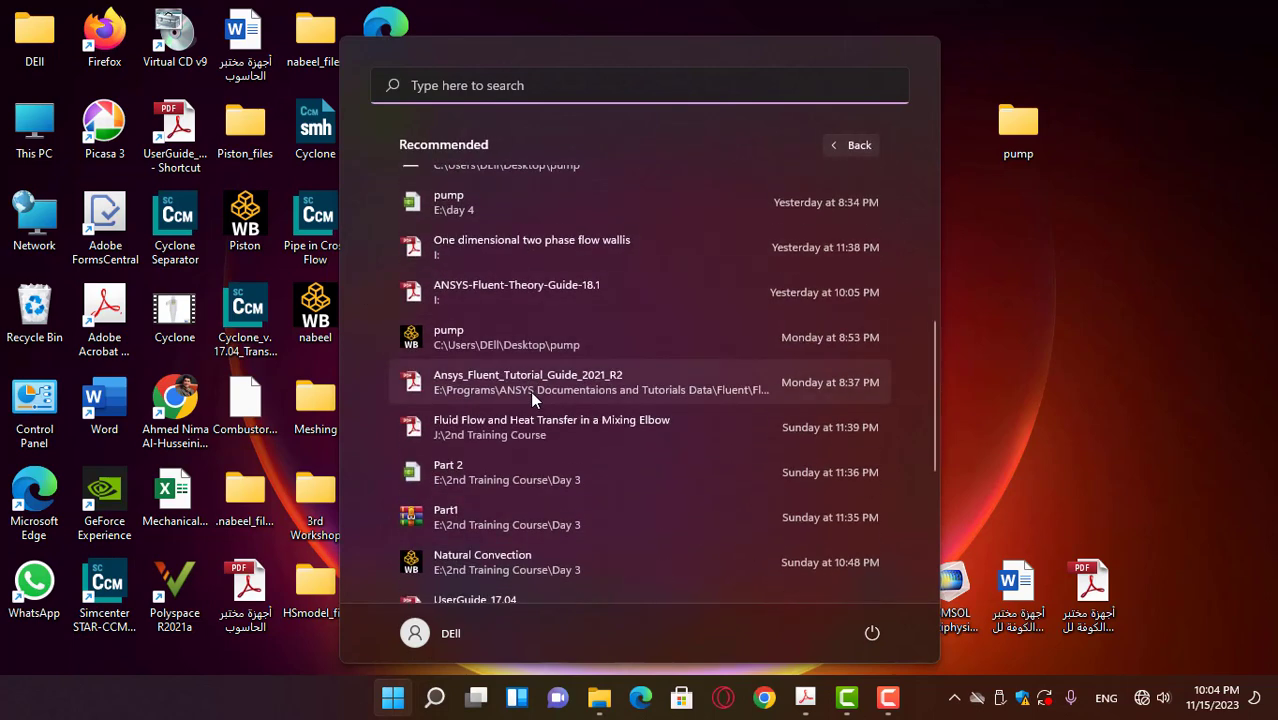
{"action": "scroll", "coordinate": [531, 394], "scroll_direction": "down", "scroll_amount": 4}
{"action": "scroll", "coordinate": [535, 397], "scroll_direction": "up", "scroll_amount": 1}
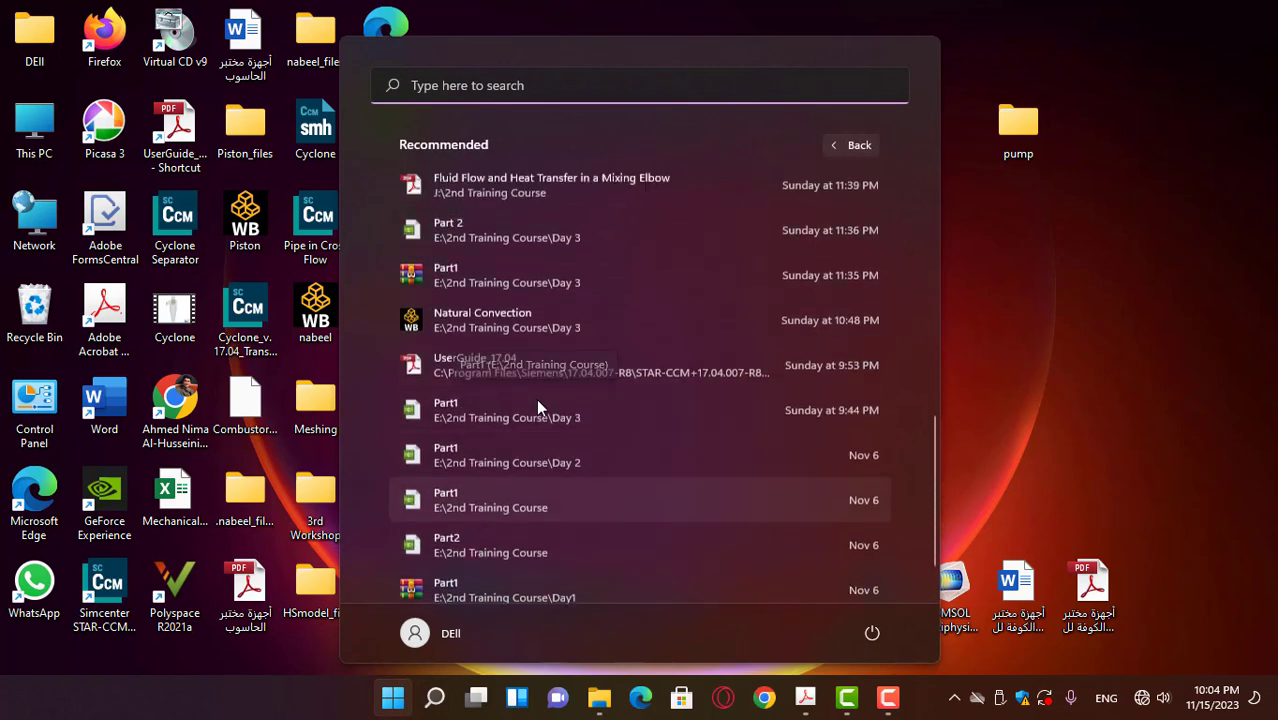
{"action": "scroll", "coordinate": [537, 398], "scroll_direction": "up", "scroll_amount": 8}
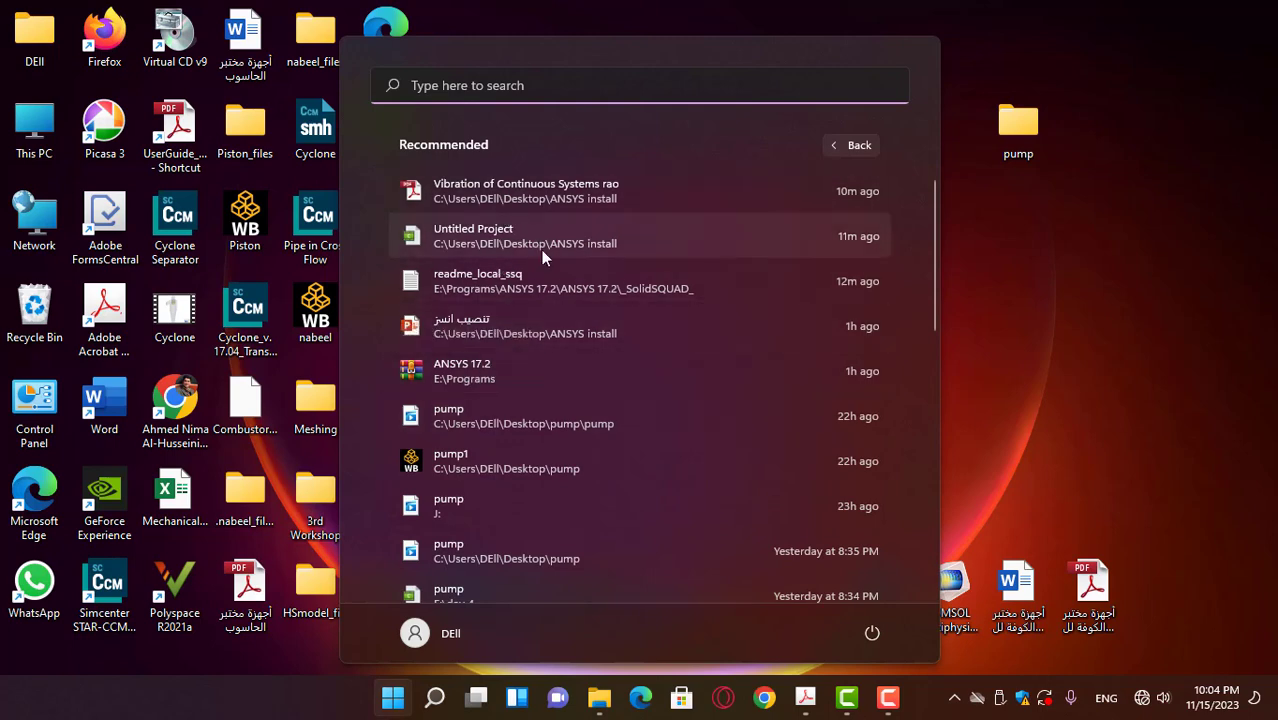
{"action": "scroll", "coordinate": [556, 310], "scroll_direction": "down", "scroll_amount": 12}
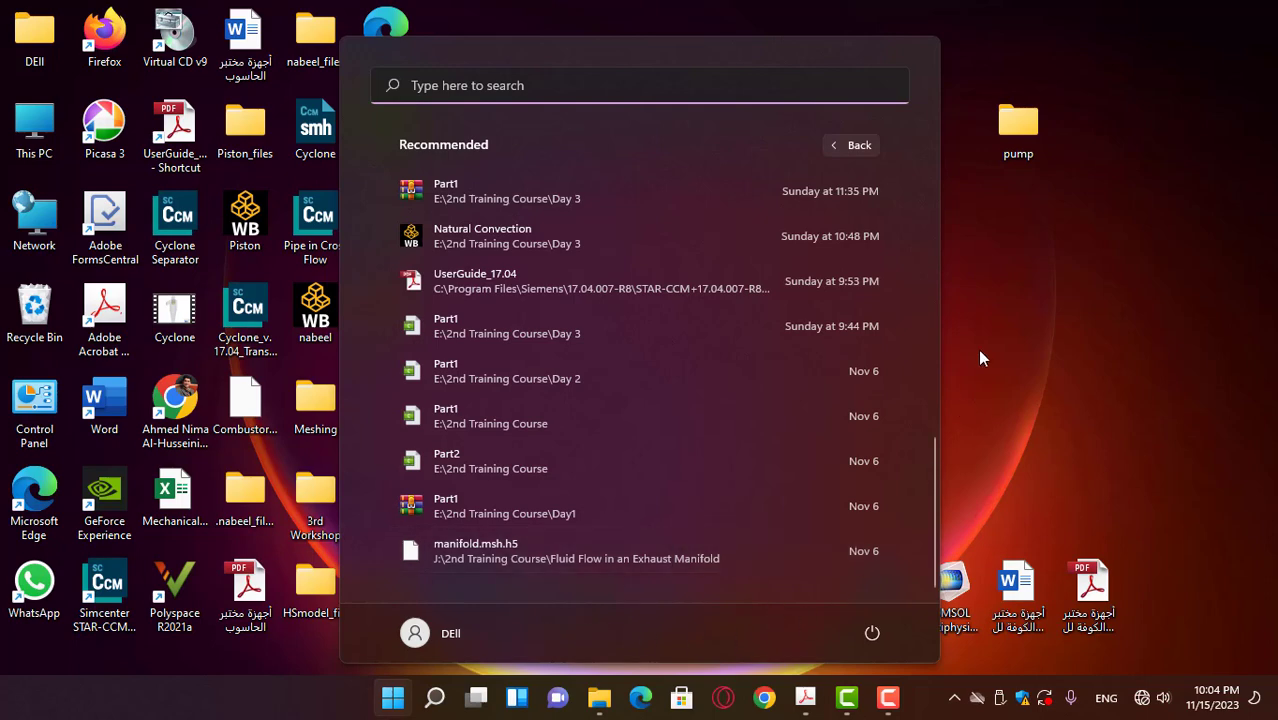
{"action": "left_click", "coordinate": [975, 300]}
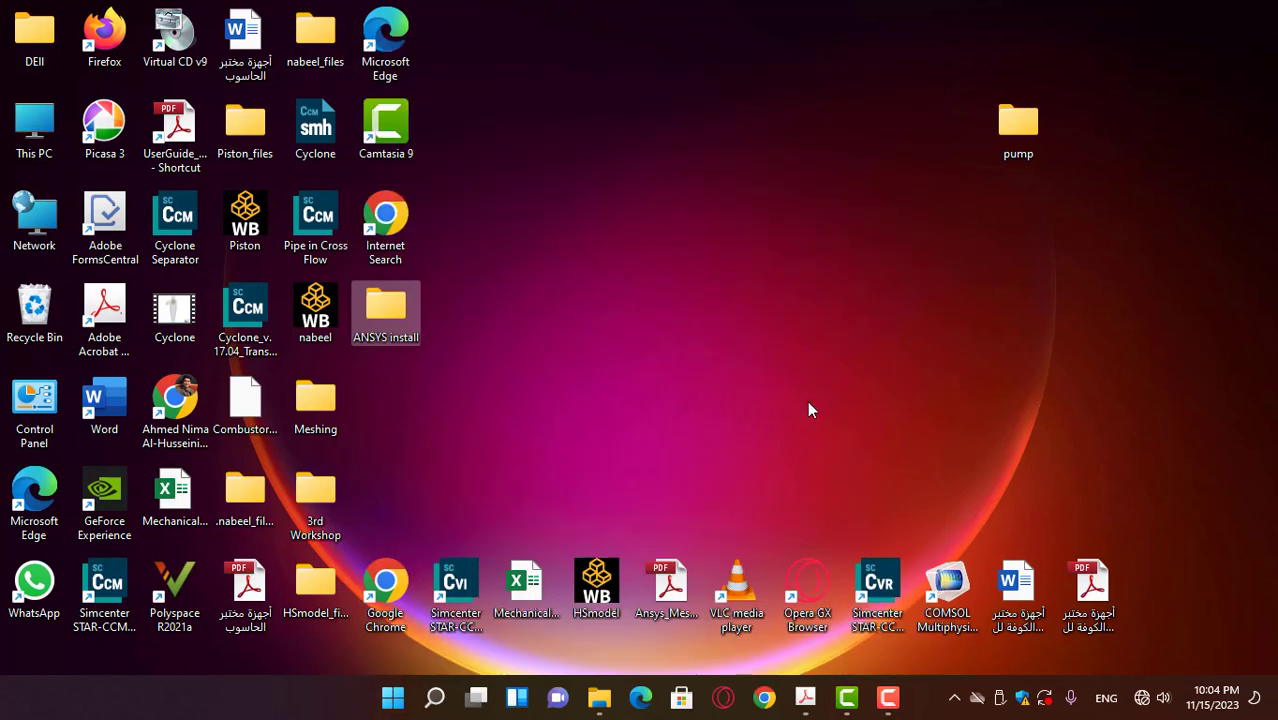
Launch Mechanical APDL 17.2 from the ANSYS 17.2 program group.
{"action": "left_click", "coordinate": [406, 711]}
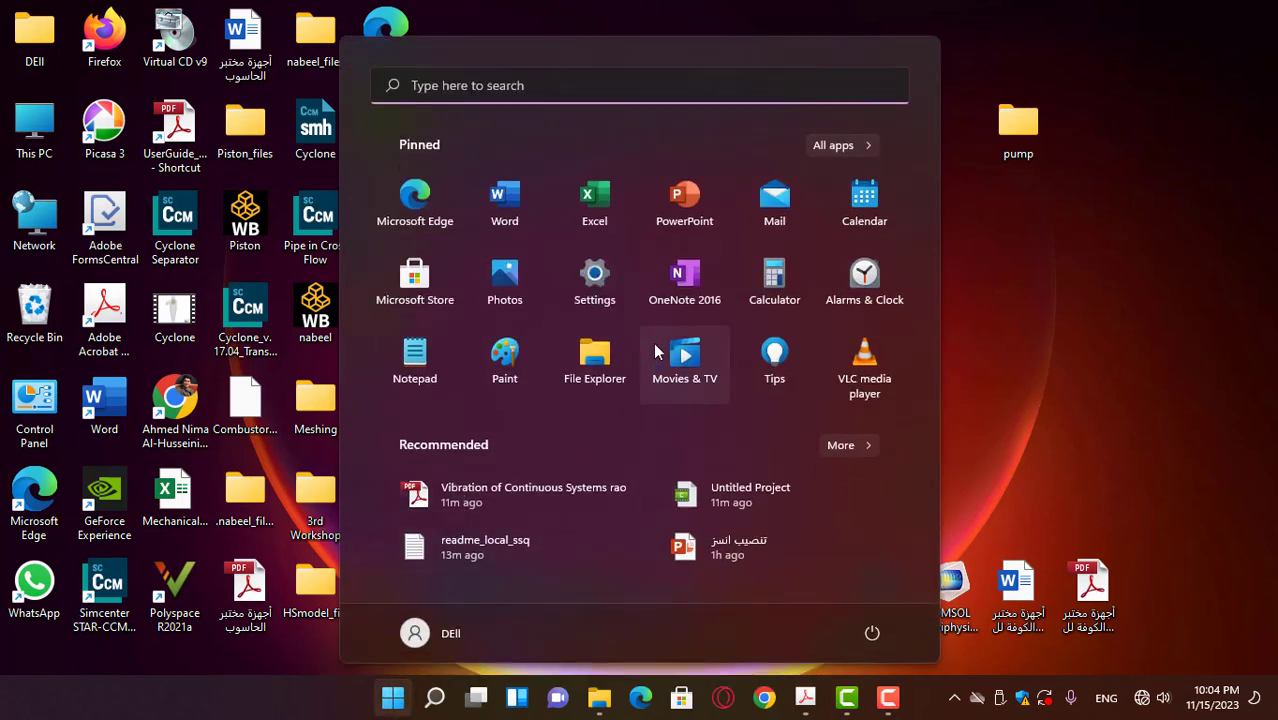
{"action": "left_click", "coordinate": [842, 148]}
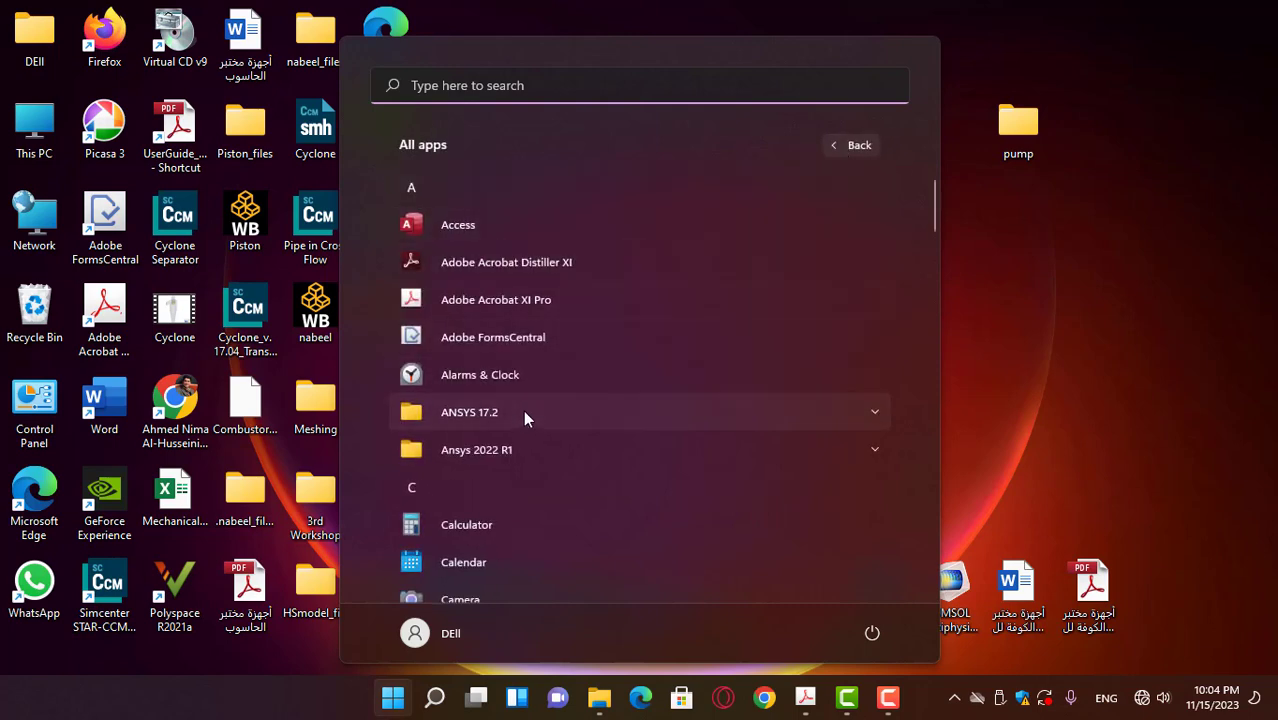
{"action": "left_click", "coordinate": [523, 410]}
{"action": "scroll", "coordinate": [613, 448], "scroll_direction": "down", "scroll_amount": 4}
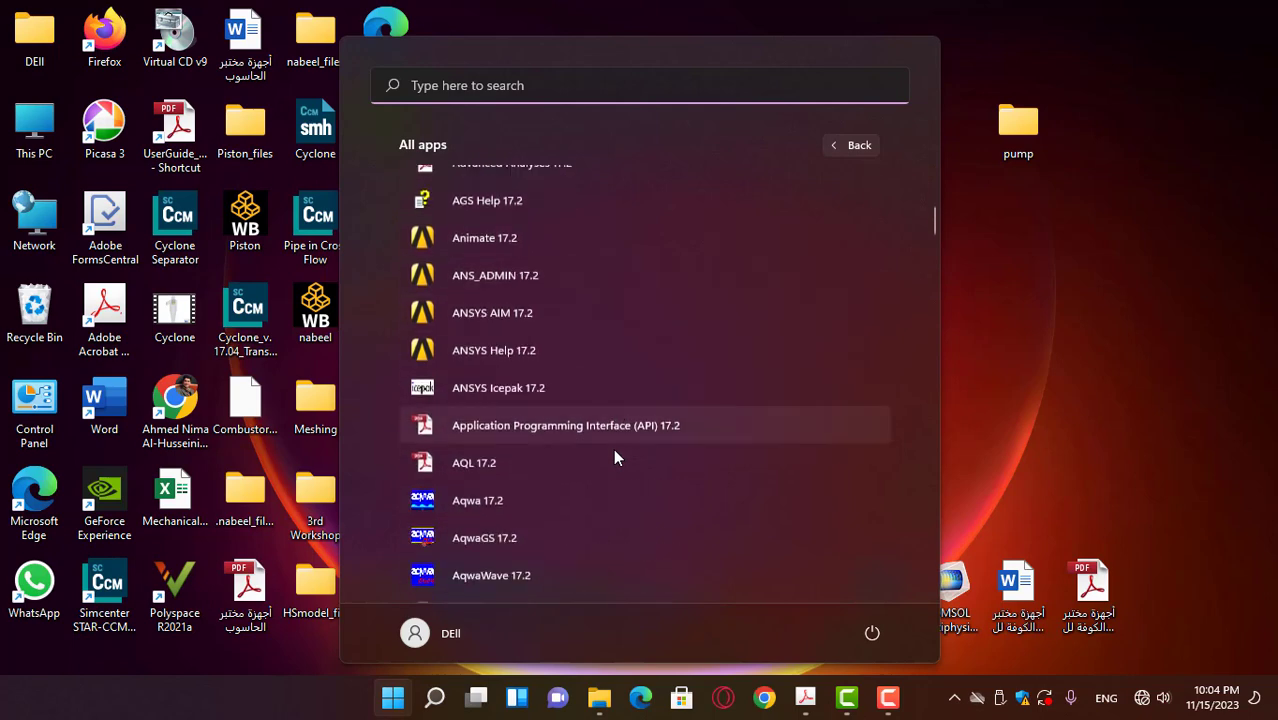
{"action": "scroll", "coordinate": [613, 448], "scroll_direction": "down", "scroll_amount": 2}
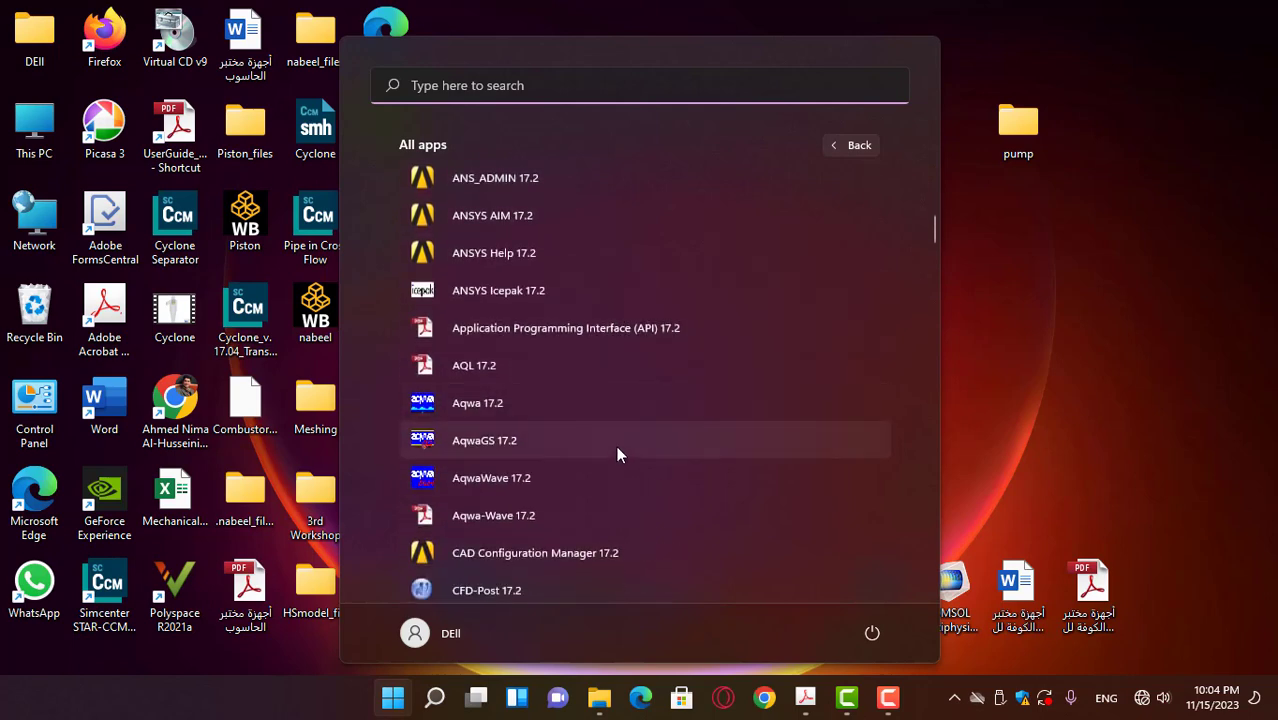
{"action": "scroll", "coordinate": [616, 455], "scroll_direction": "up", "scroll_amount": 1}
{"action": "scroll", "coordinate": [617, 455], "scroll_direction": "up", "scroll_amount": 1}
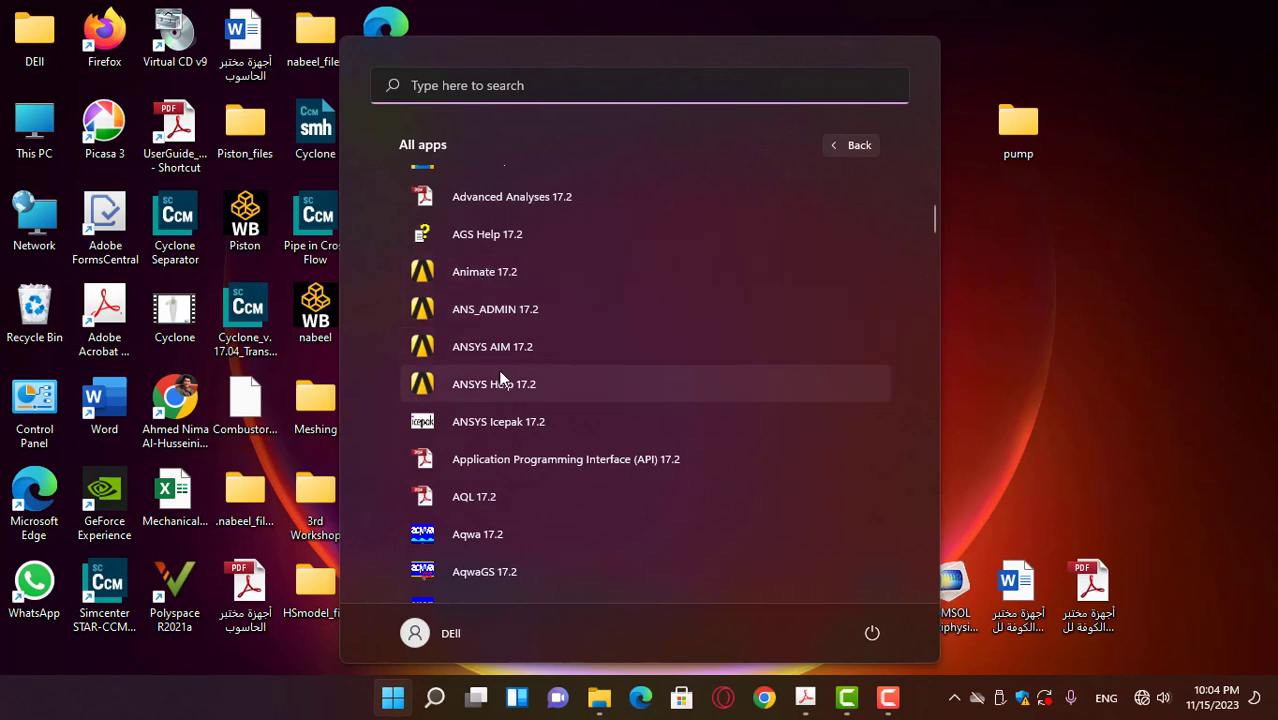
{"action": "scroll", "coordinate": [497, 360], "scroll_direction": "down", "scroll_amount": 6}
{"action": "scroll", "coordinate": [498, 362], "scroll_direction": "down", "scroll_amount": 7}
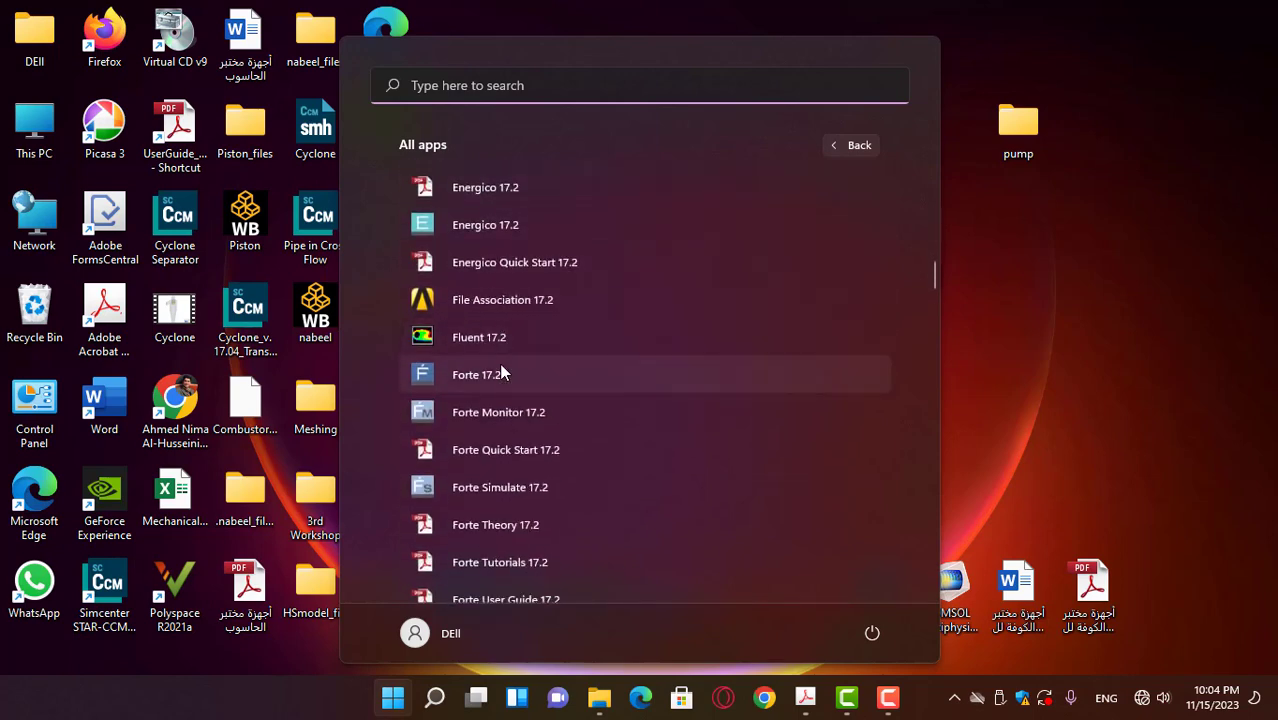
{"action": "scroll", "coordinate": [502, 372], "scroll_direction": "down", "scroll_amount": 7}
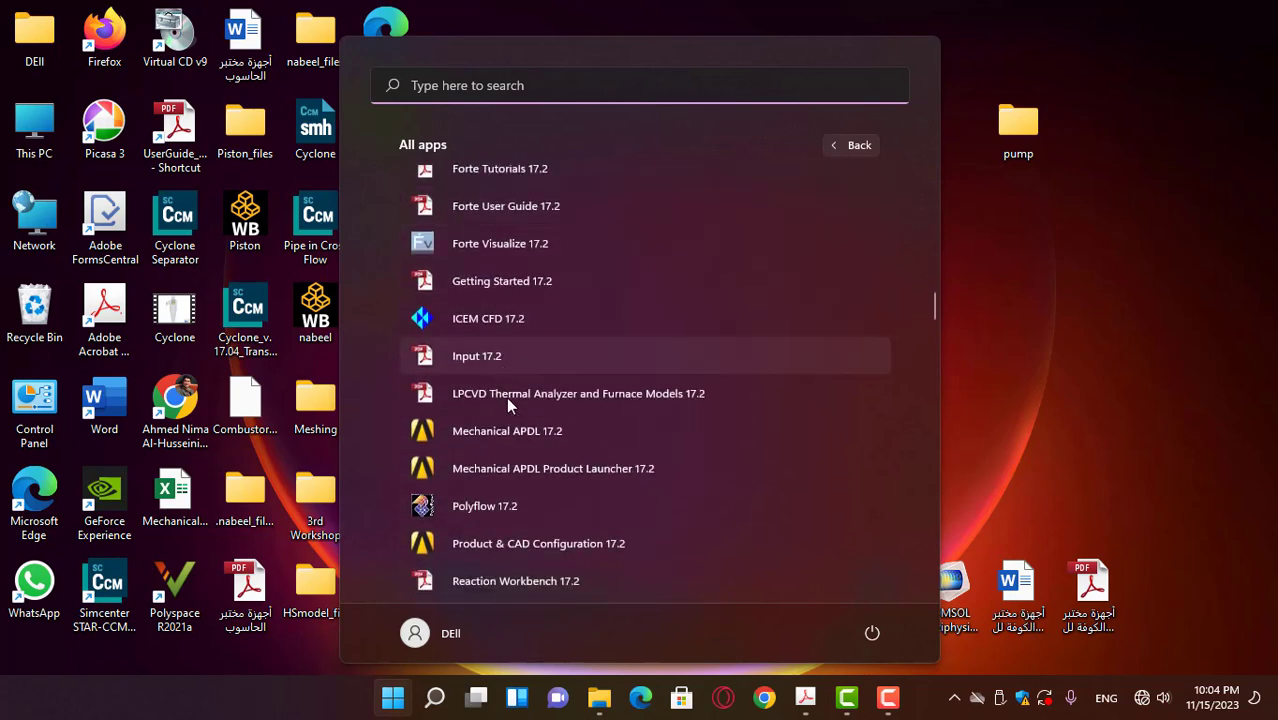
{"action": "left_click", "coordinate": [518, 430]}
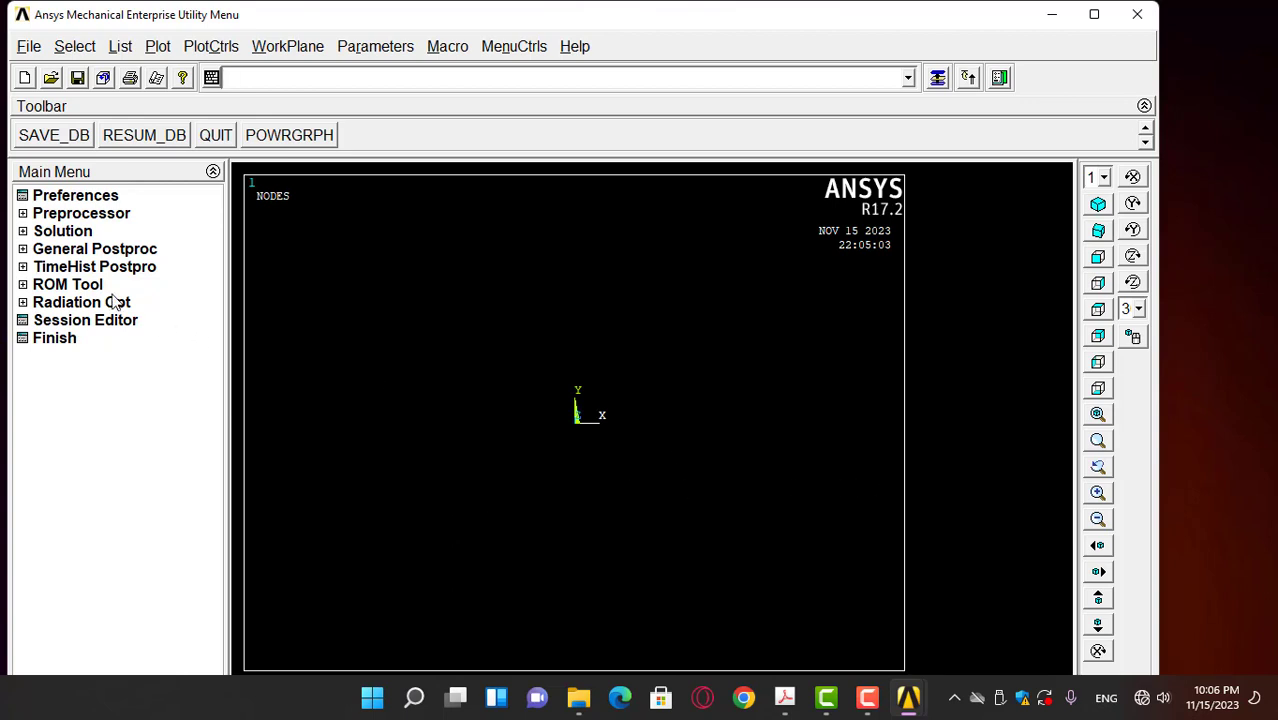
Set the GUI filtering preferences to show only the Structural discipline.
{"action": "left_click", "coordinate": [88, 198]}
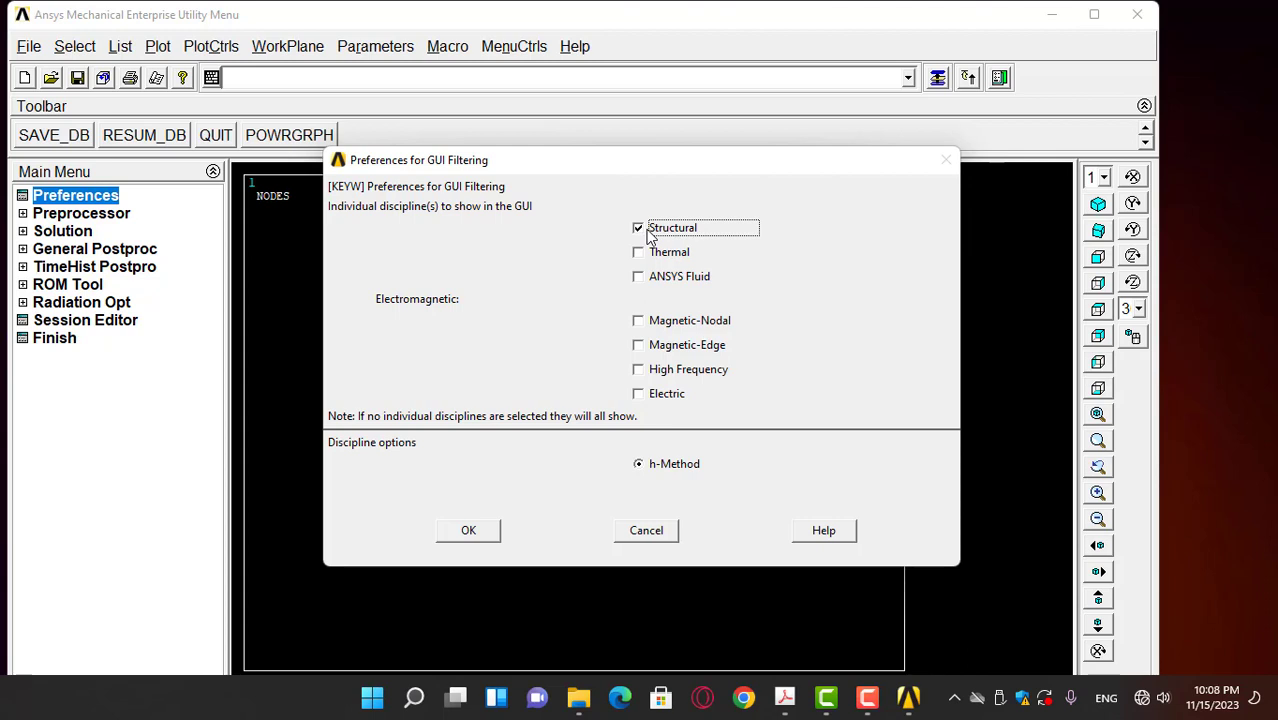
{"action": "left_click", "coordinate": [469, 531]}
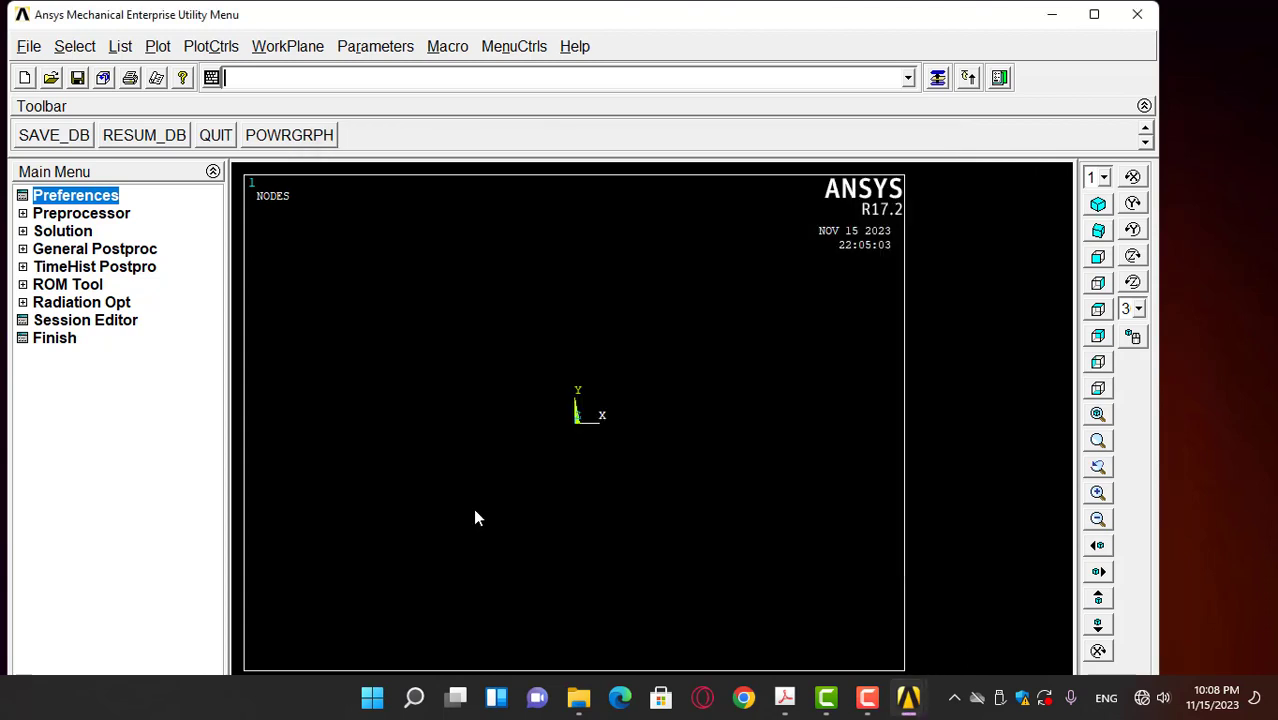
Open the library of element types to add a new element type in the preprocessor.
{"action": "left_click", "coordinate": [100, 214]}
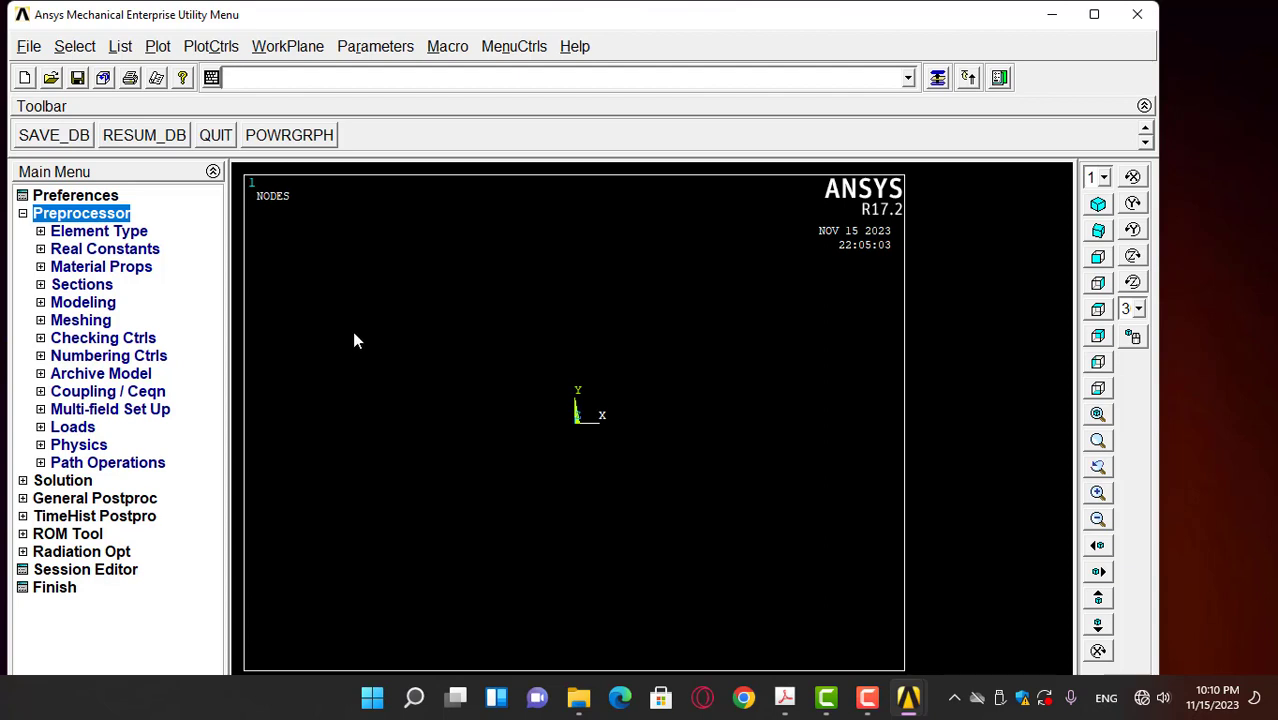
{"action": "left_click", "coordinate": [130, 233]}
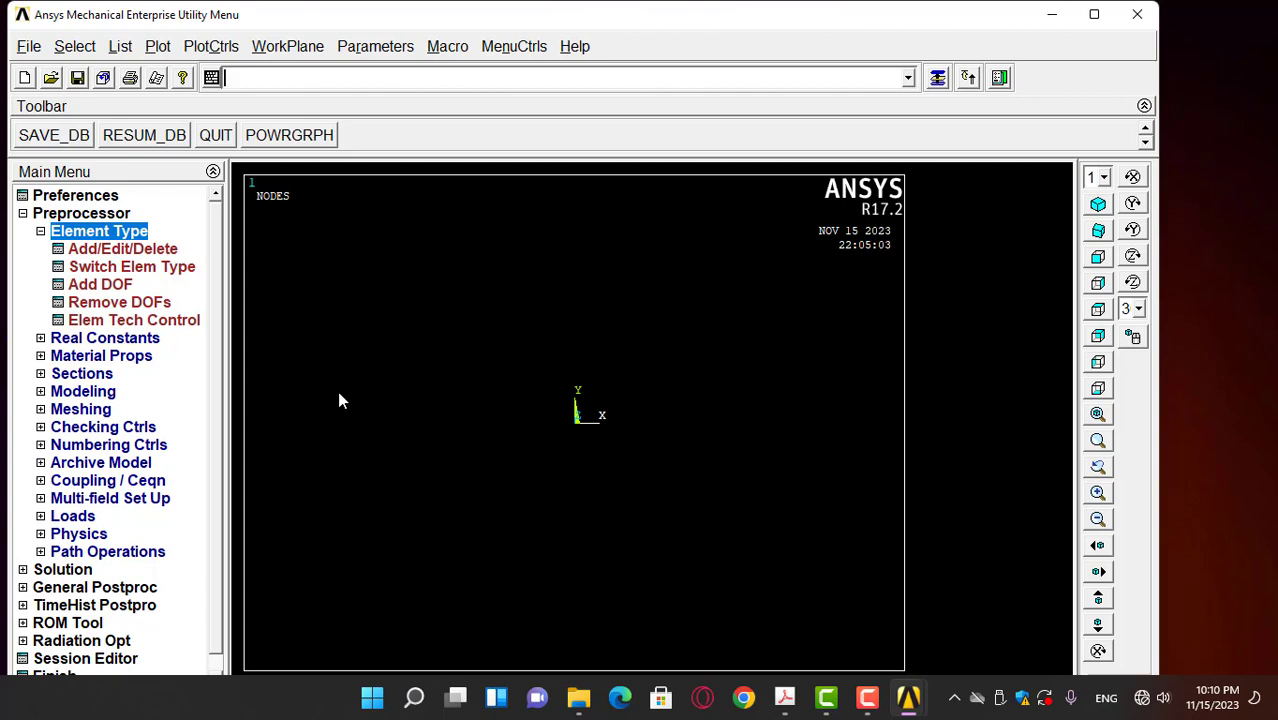
{"action": "left_click", "coordinate": [168, 252]}
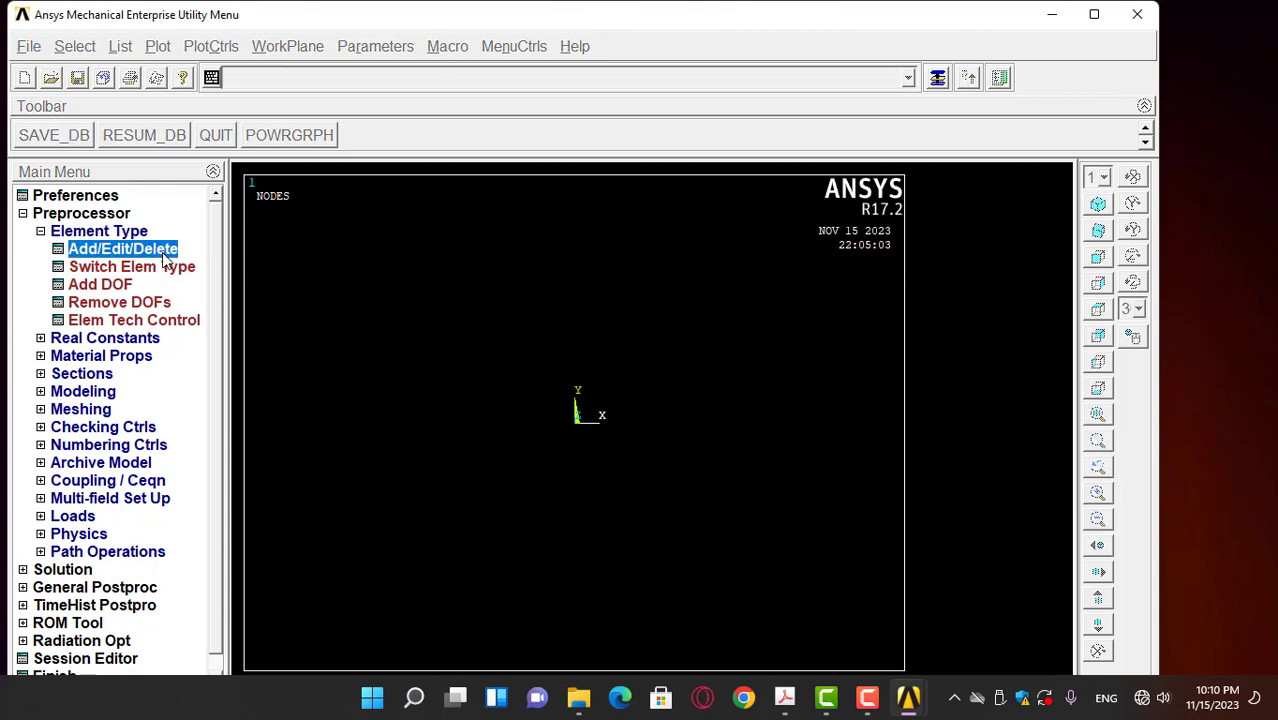
{"action": "left_click", "coordinate": [150, 480]}
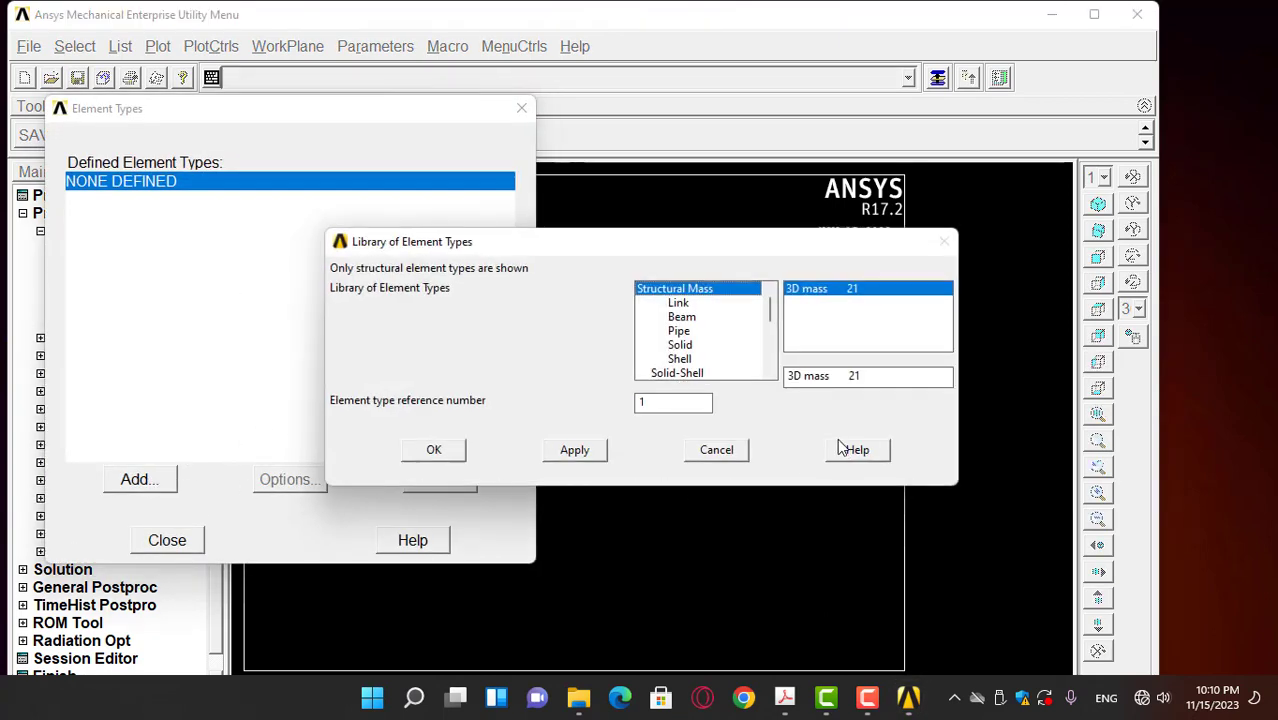
Browse the Beam and Shell element families and bring up the list of Solid elements.
{"action": "left_click", "coordinate": [682, 317]}
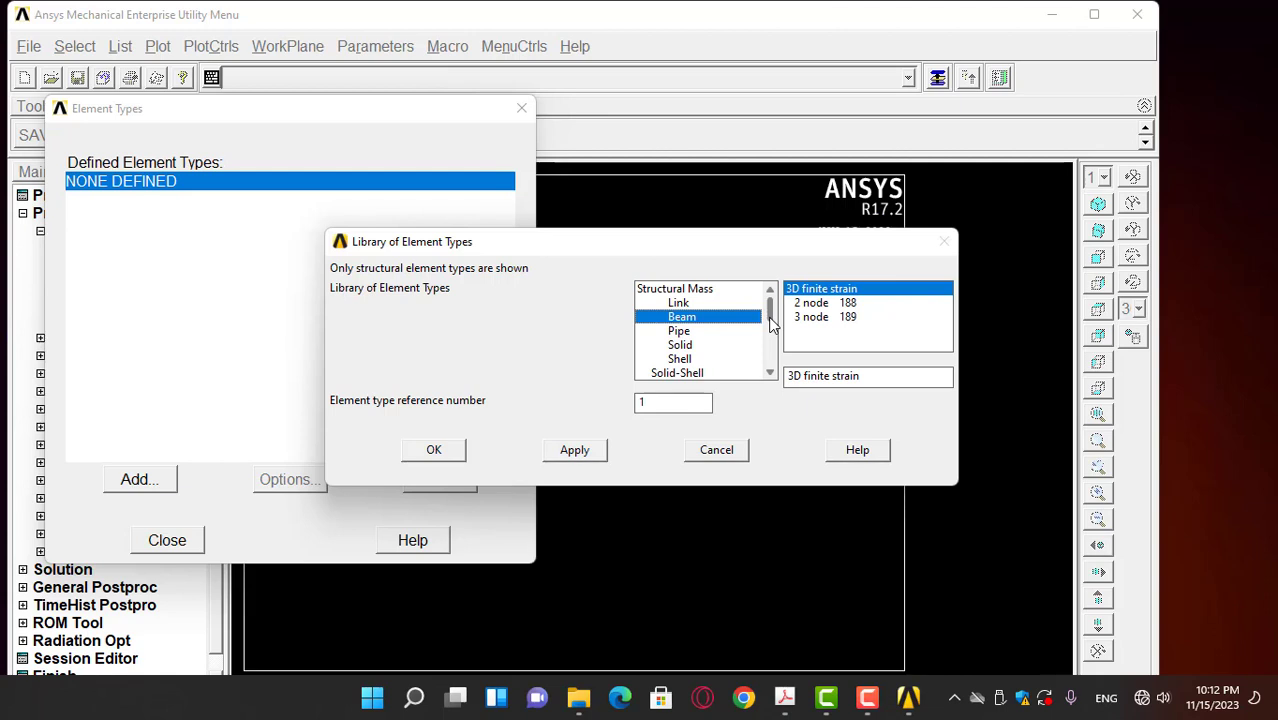
{"action": "left_click", "coordinate": [680, 359]}
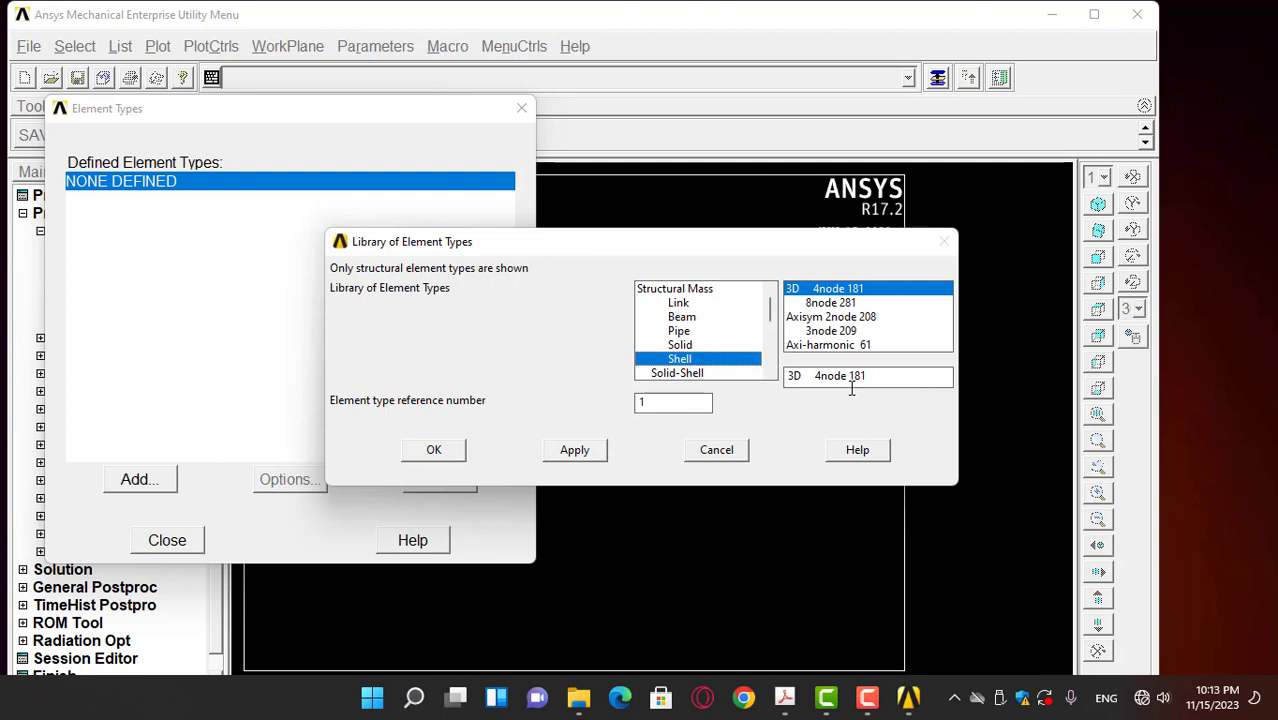
{"action": "left_click", "coordinate": [688, 344]}
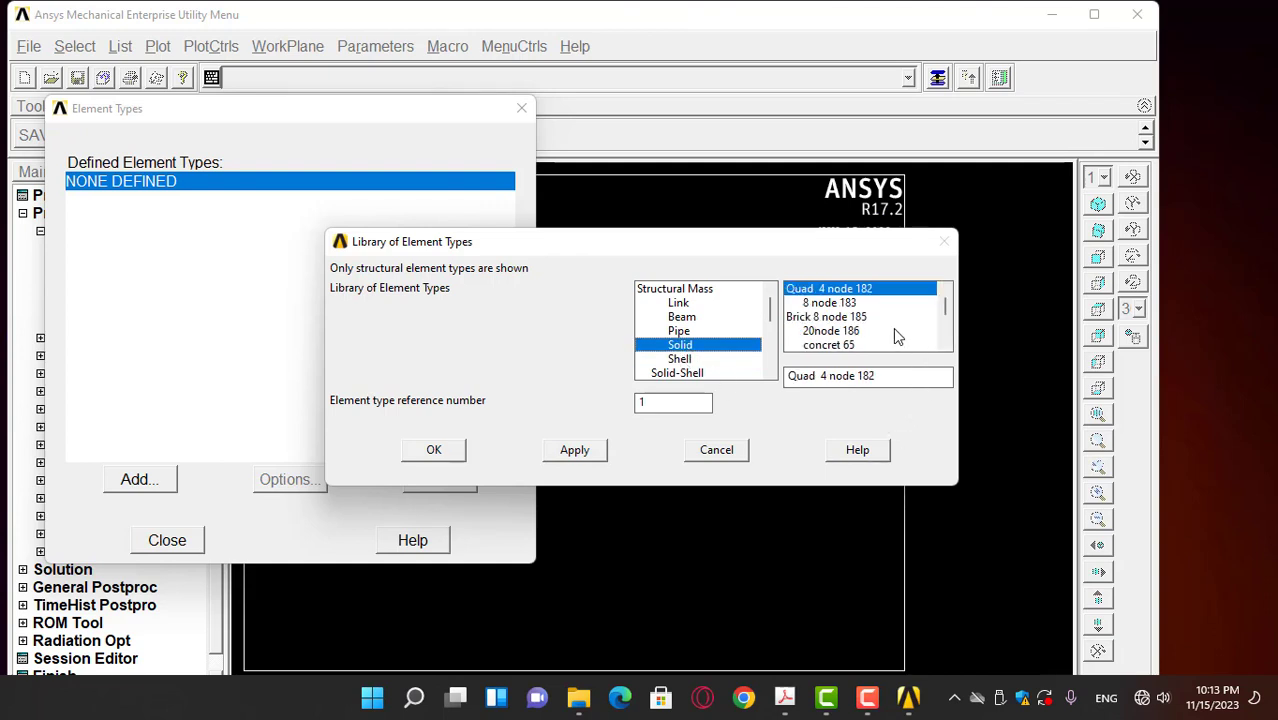
{"action": "scroll", "coordinate": [895, 336], "scroll_direction": "down", "scroll_amount": 2}
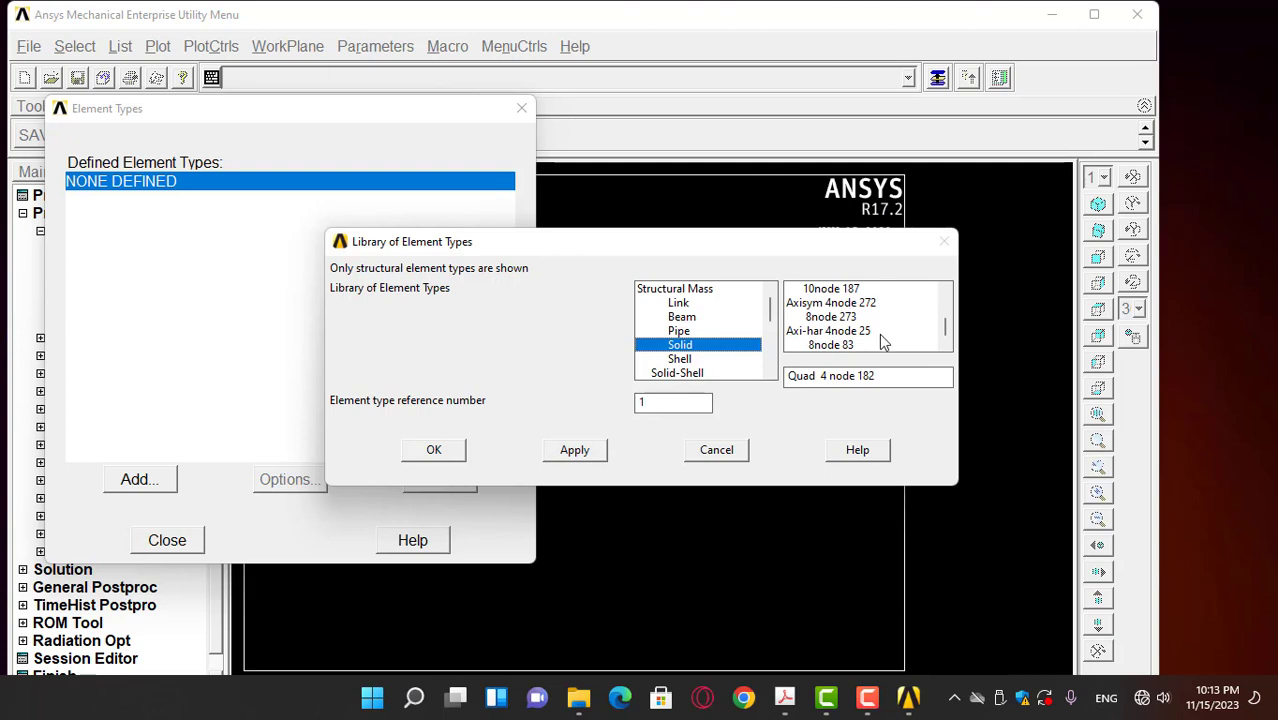
Open the element library's help, allow ANSYS Help Viewer through the firewall on public networks, and minimize the viewer.
{"action": "left_click", "coordinate": [838, 452]}
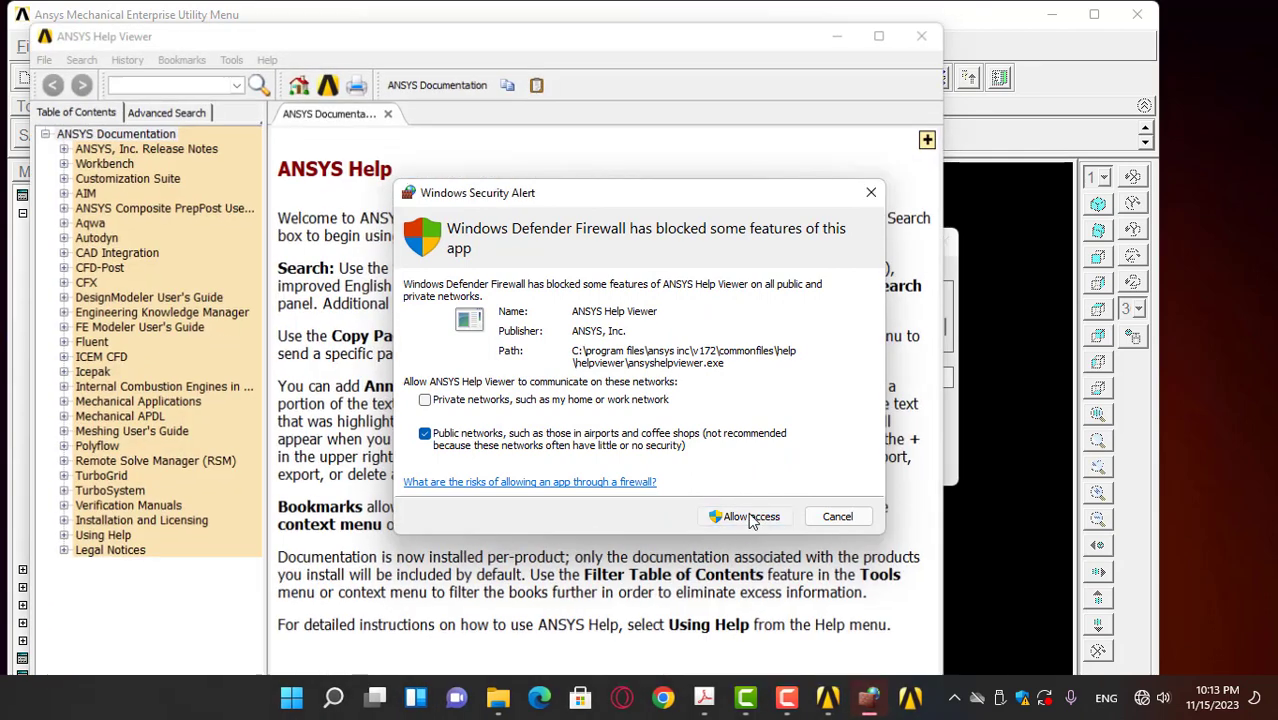
{"action": "left_click", "coordinate": [750, 517]}
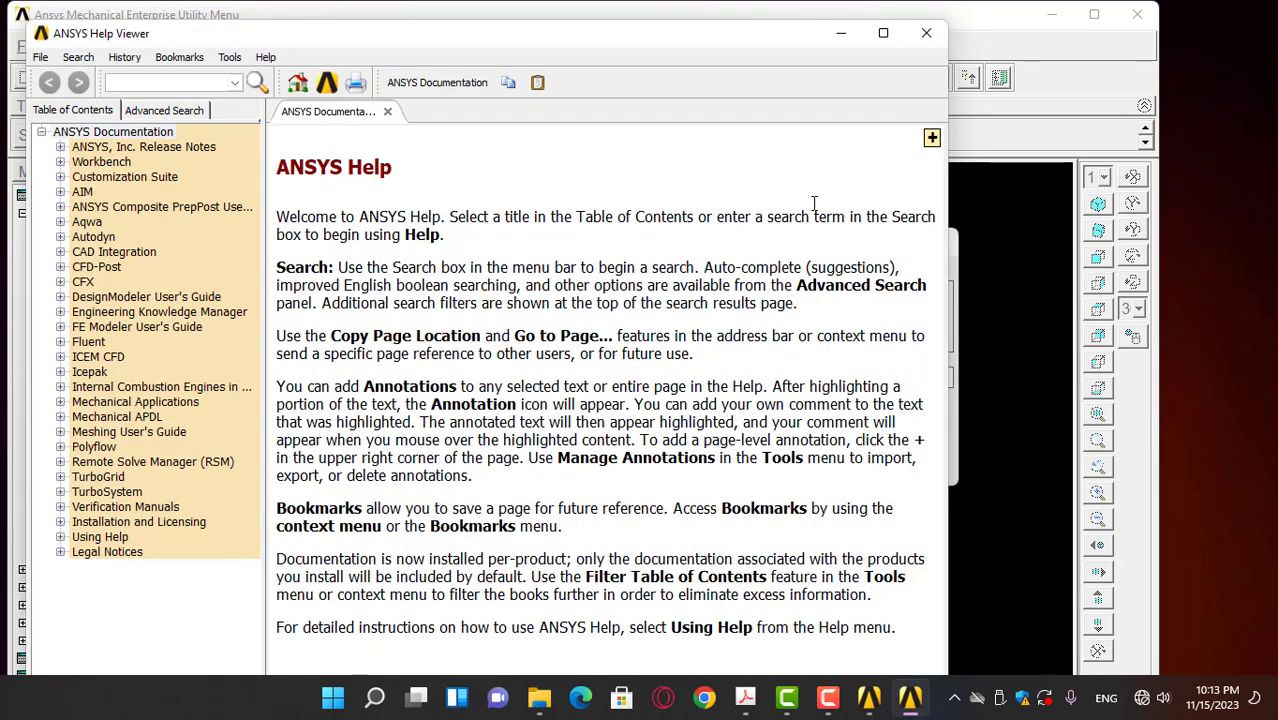
{"action": "left_click", "coordinate": [846, 35]}
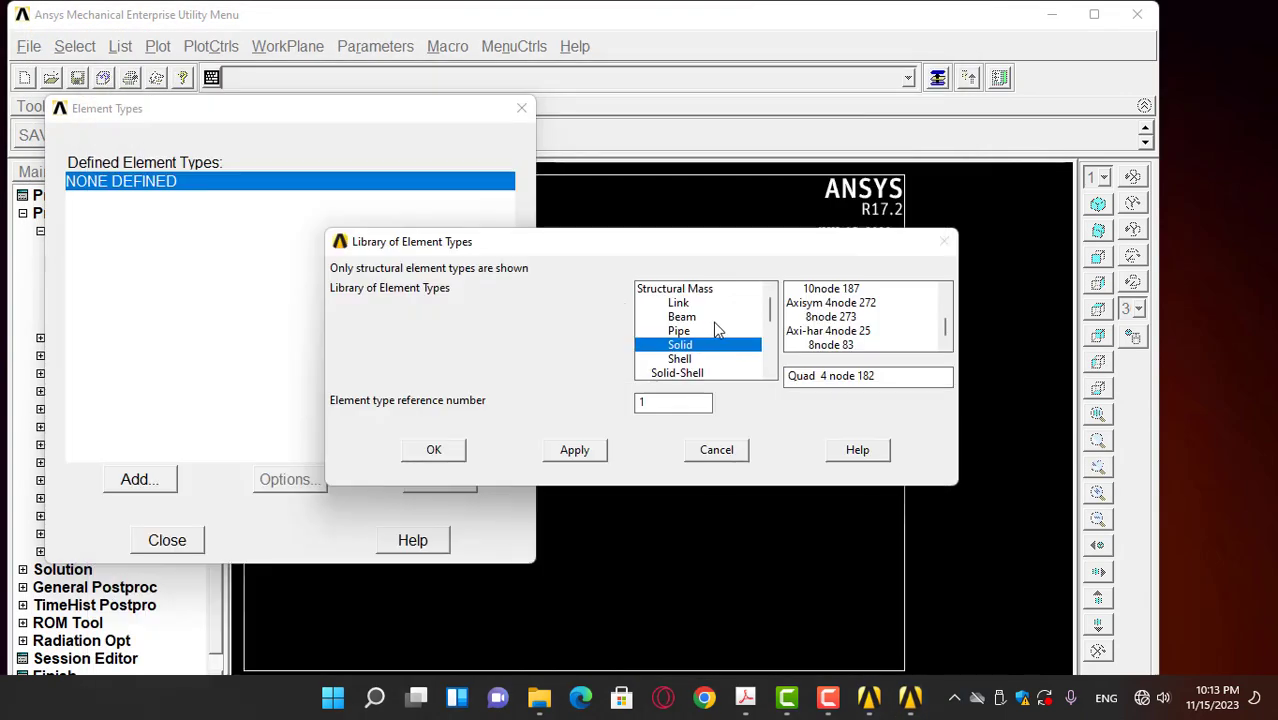
Choose the Axi-har 4node 25 solid element and try to paste its name into the ANSYS Help Viewer search.
{"action": "left_click", "coordinate": [836, 333]}
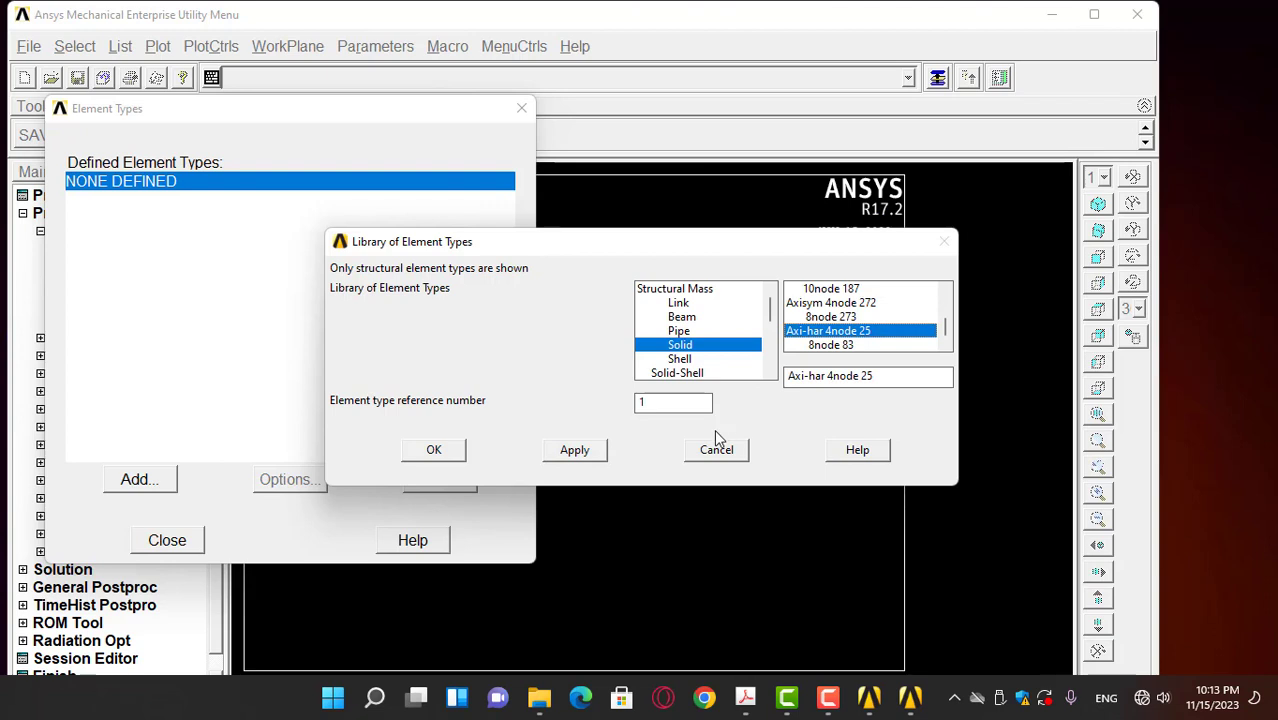
{"action": "left_click_drag", "start_coordinate": [875, 372], "coordinate": [785, 352]}
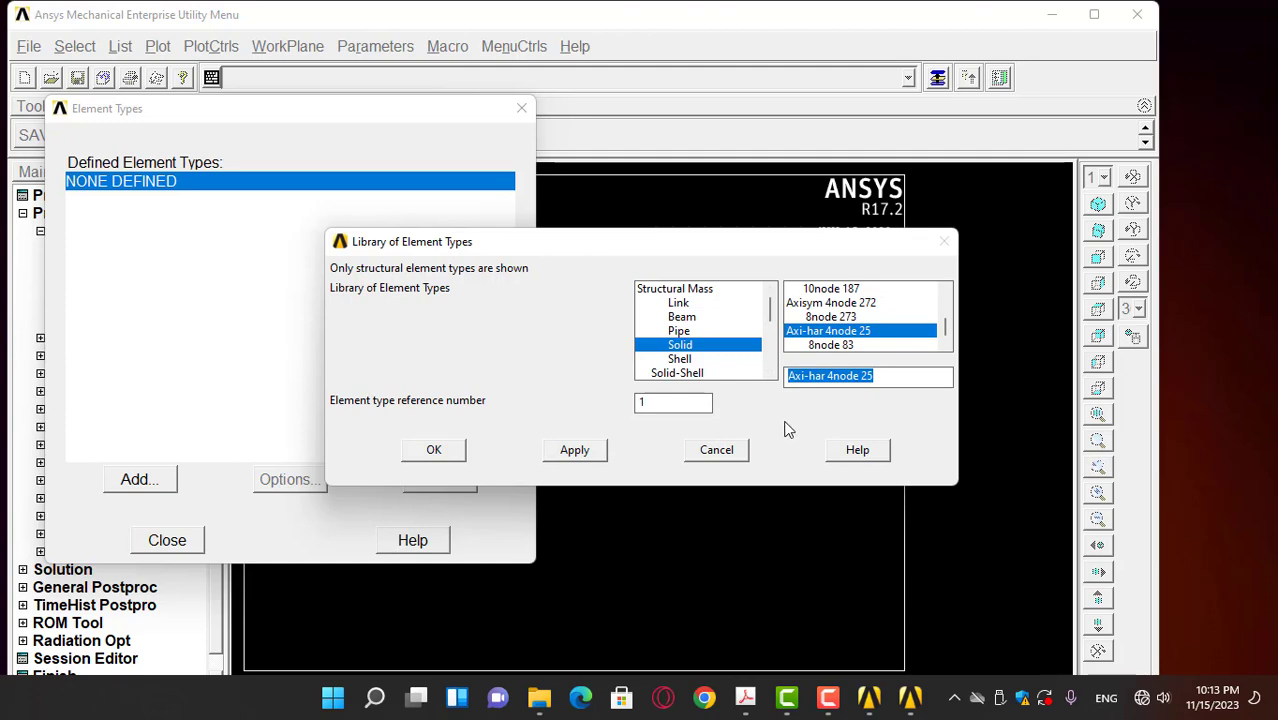
{"action": "left_click", "coordinate": [906, 712]}
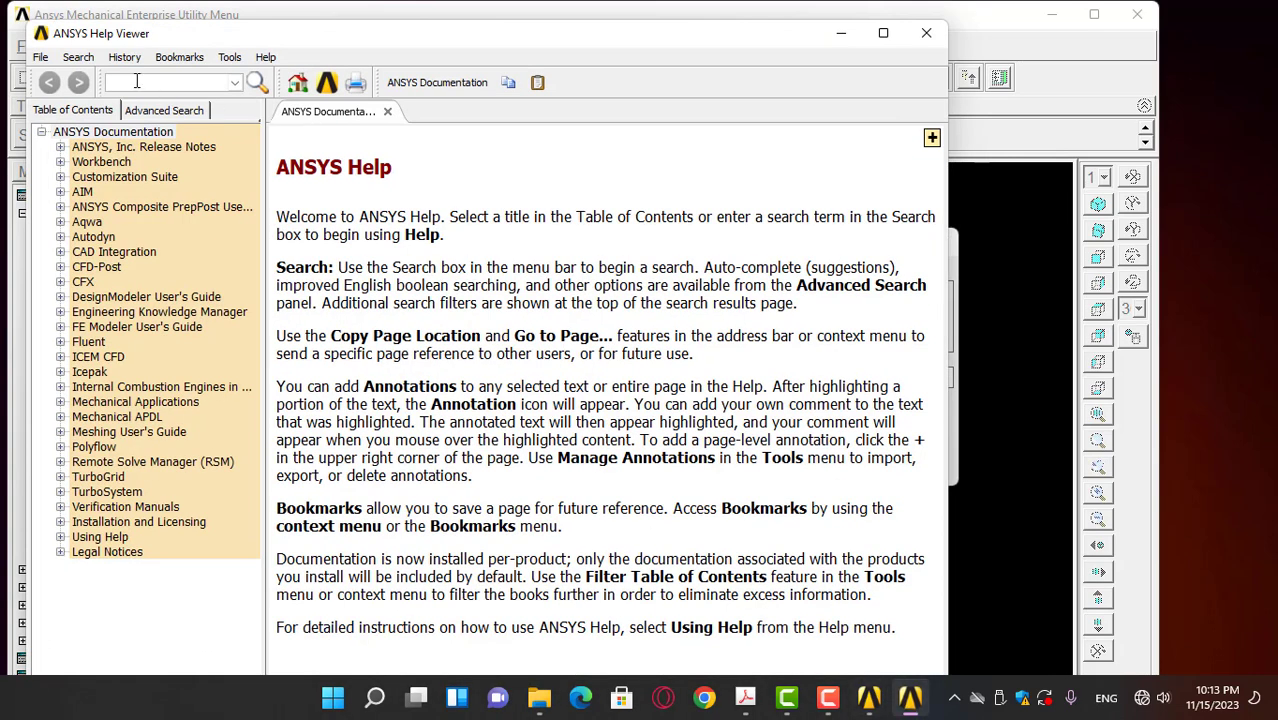
{"action": "left_click", "coordinate": [136, 82]}
{"action": "right_click", "coordinate": [137, 82]}
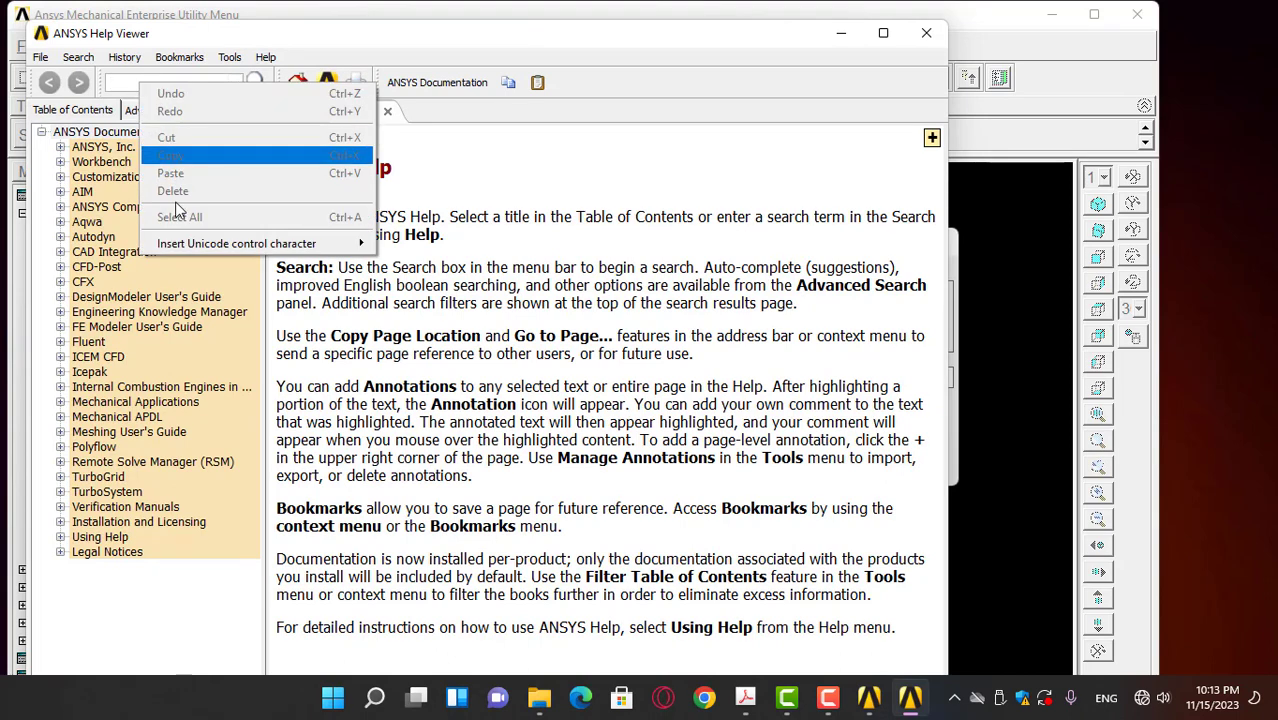
{"action": "left_click", "coordinate": [870, 698]}
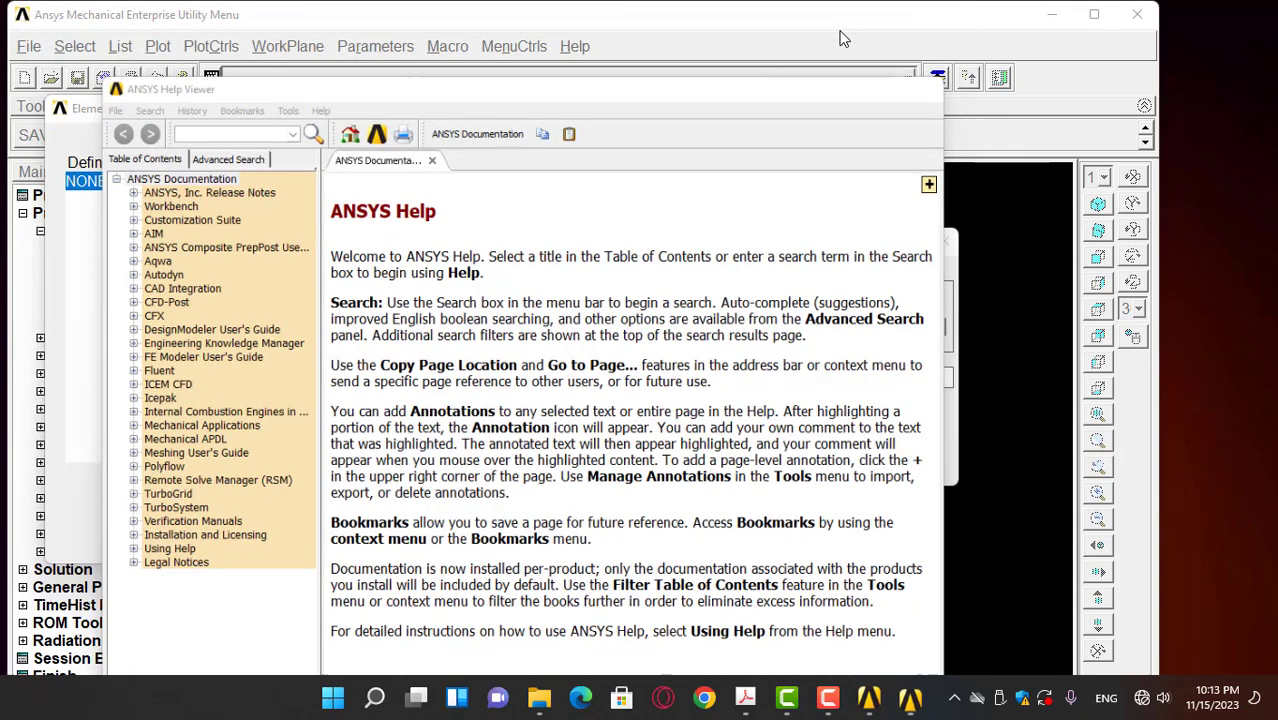
{"action": "left_click", "coordinate": [840, 30]}
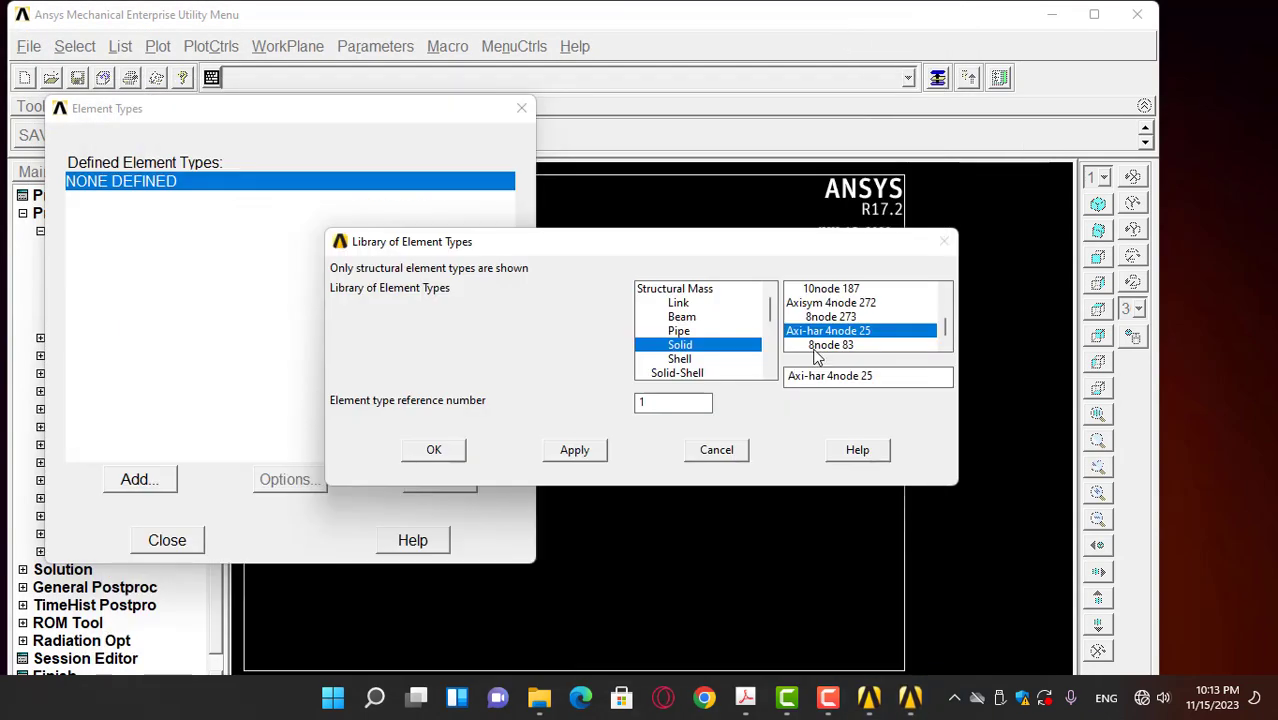
Copy the selected element's name, Axi-har 4node 25, from the element library and paste it into the ANSYS Help Viewer search.
{"action": "left_click_drag", "start_coordinate": [881, 379], "coordinate": [792, 377]}
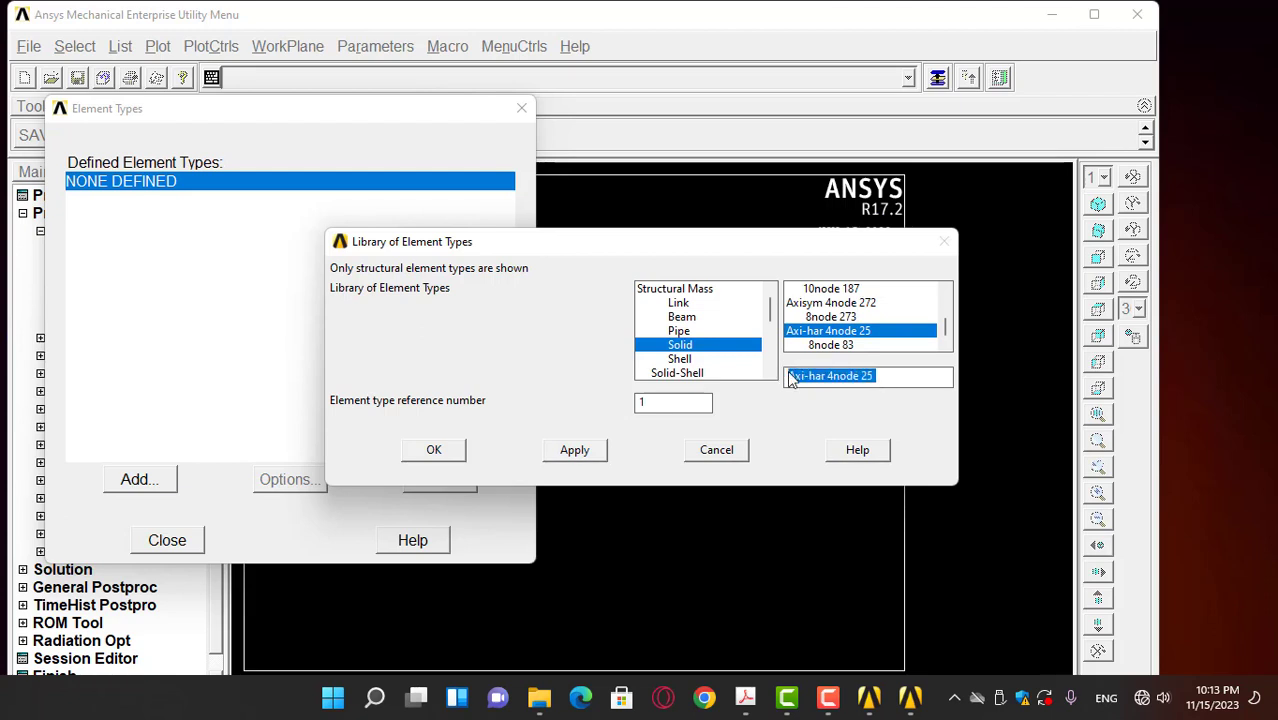
{"action": "right_click", "coordinate": [832, 375]}
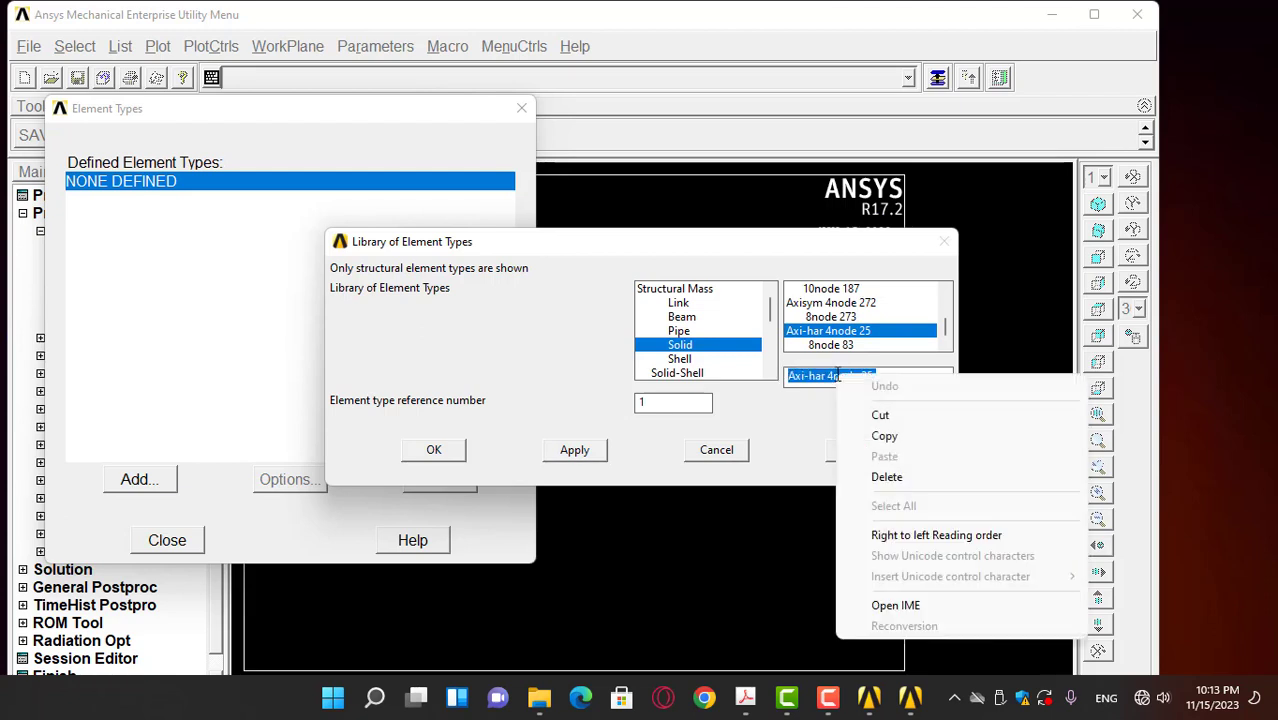
{"action": "left_click", "coordinate": [880, 434]}
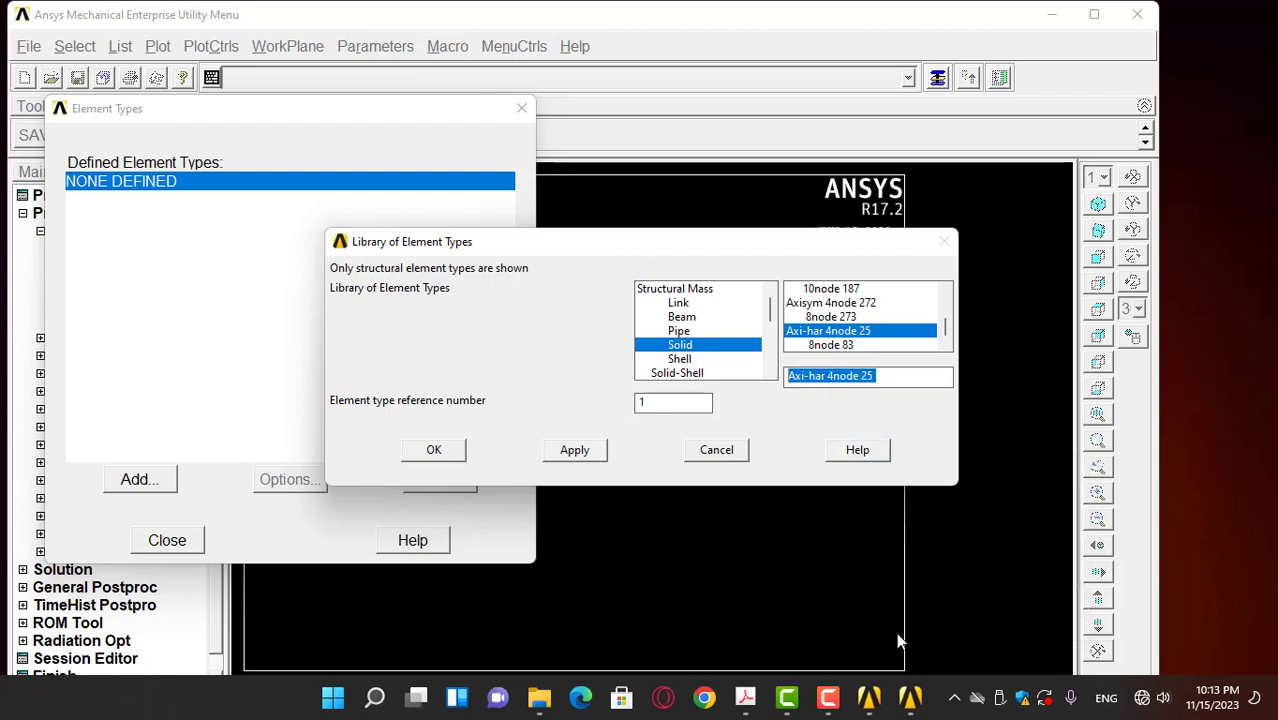
{"action": "left_click", "coordinate": [911, 700]}
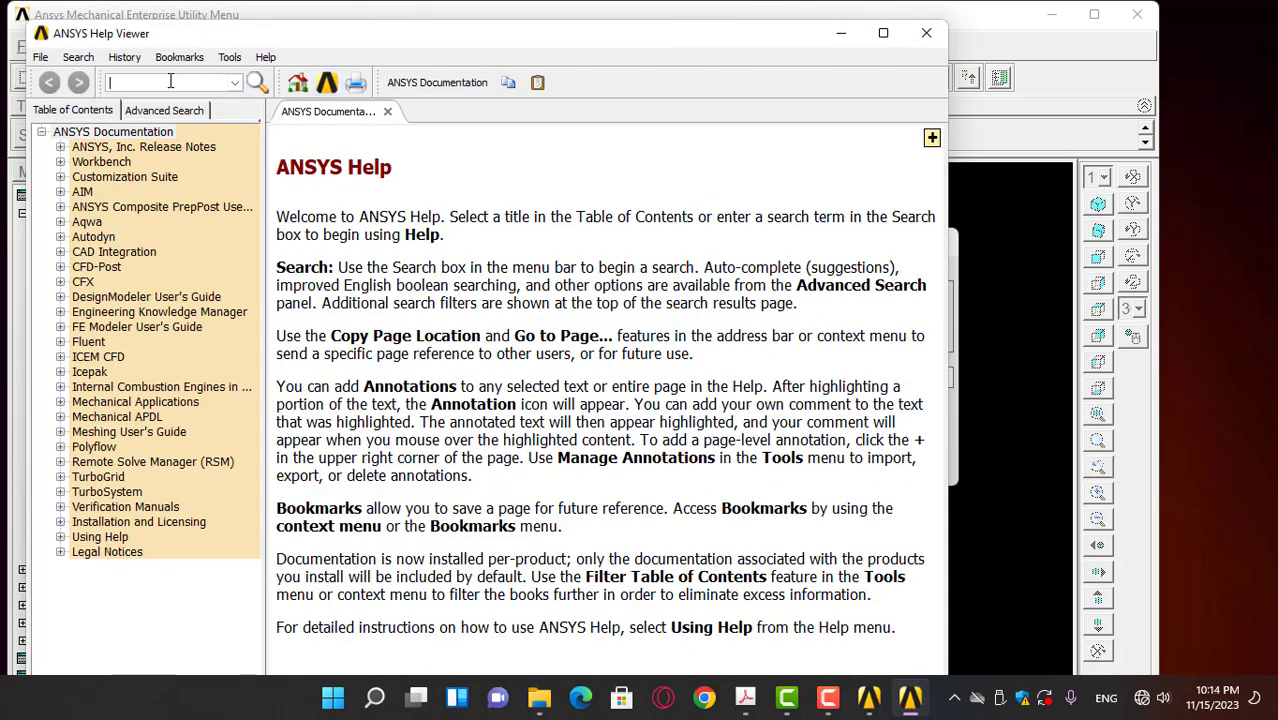
{"action": "right_click", "coordinate": [170, 82]}
{"action": "left_click", "coordinate": [212, 172]}
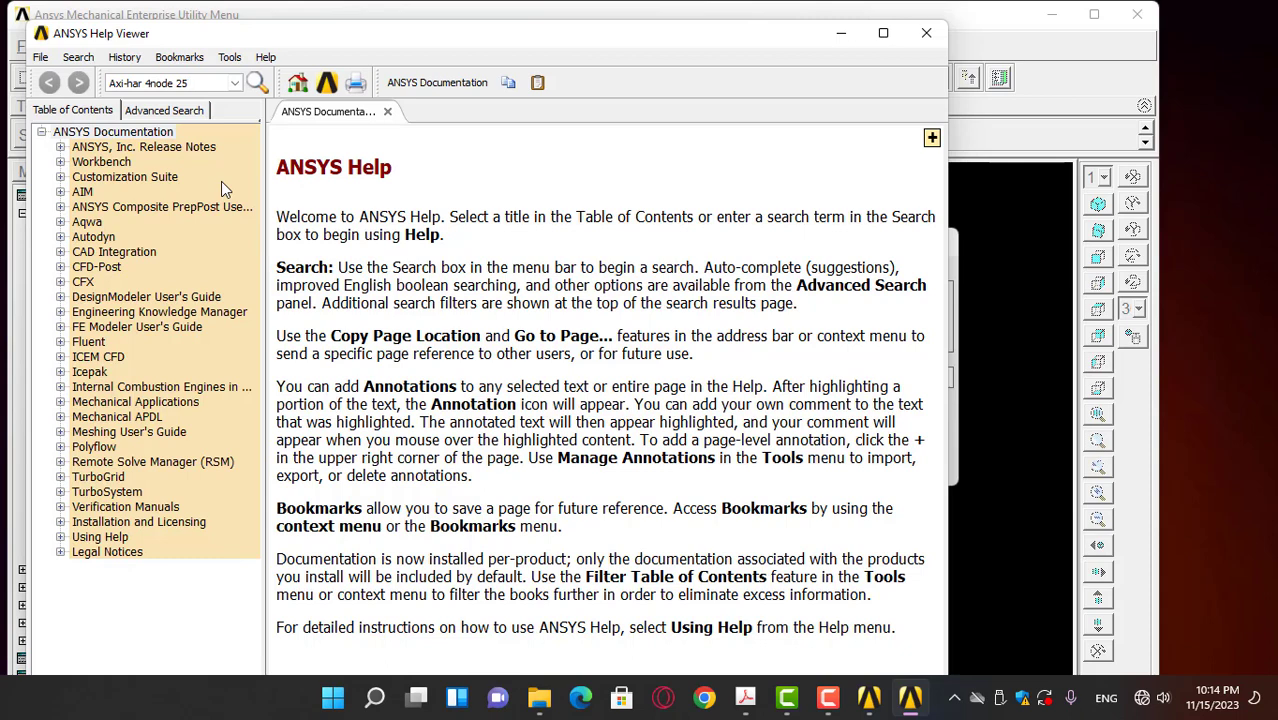
Search the help documentation for Axi-har 4node 25 and start building an advanced query for it.
{"action": "key", "text": "Return"}
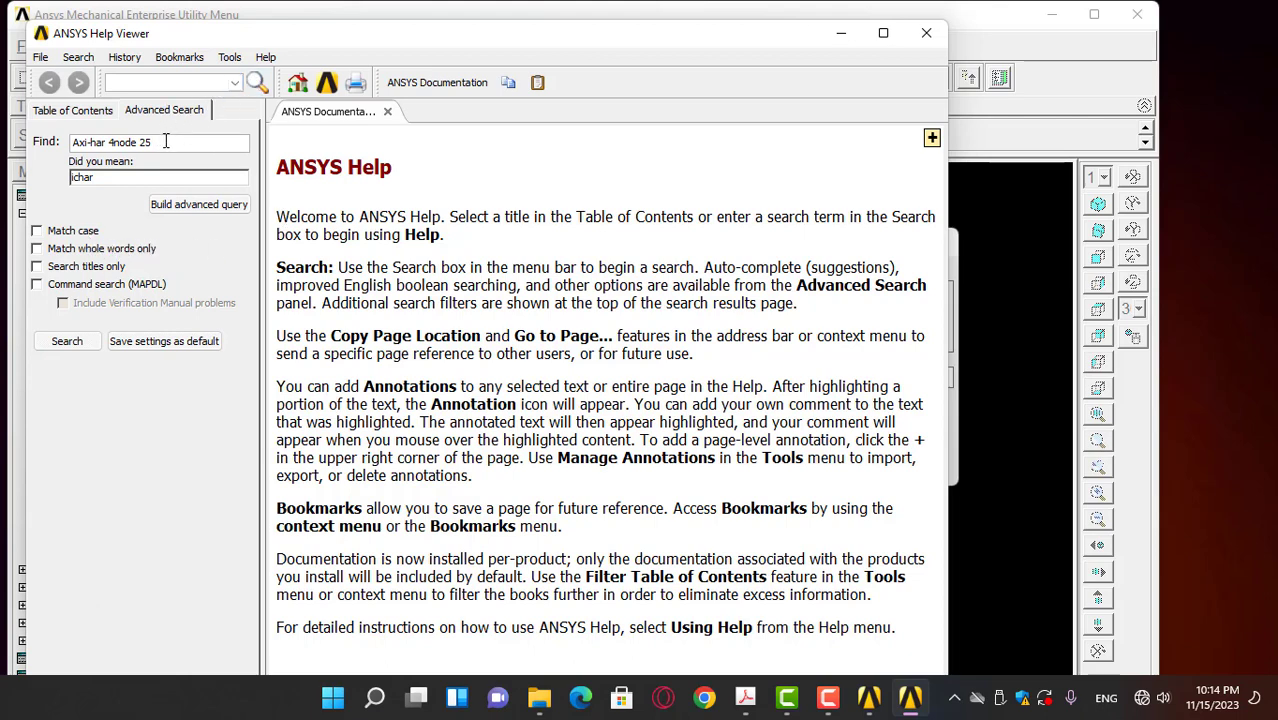
{"action": "key", "text": "Return"}
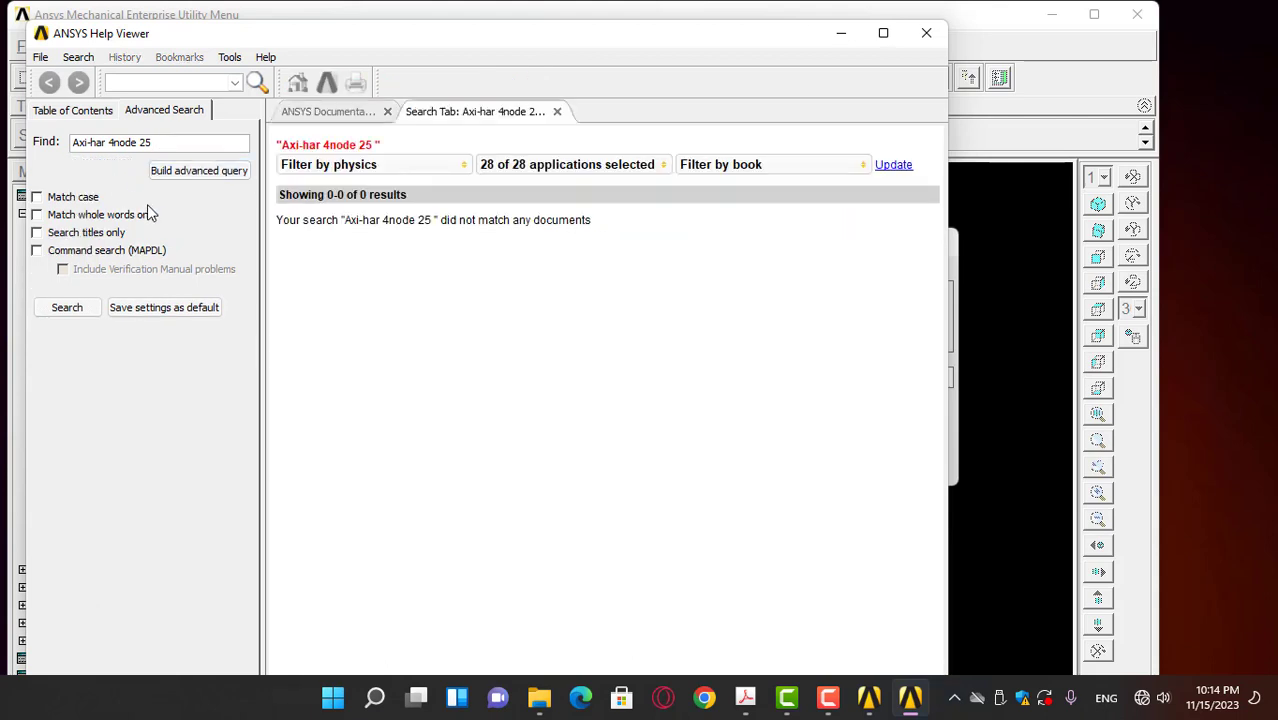
{"action": "left_click", "coordinate": [192, 172]}
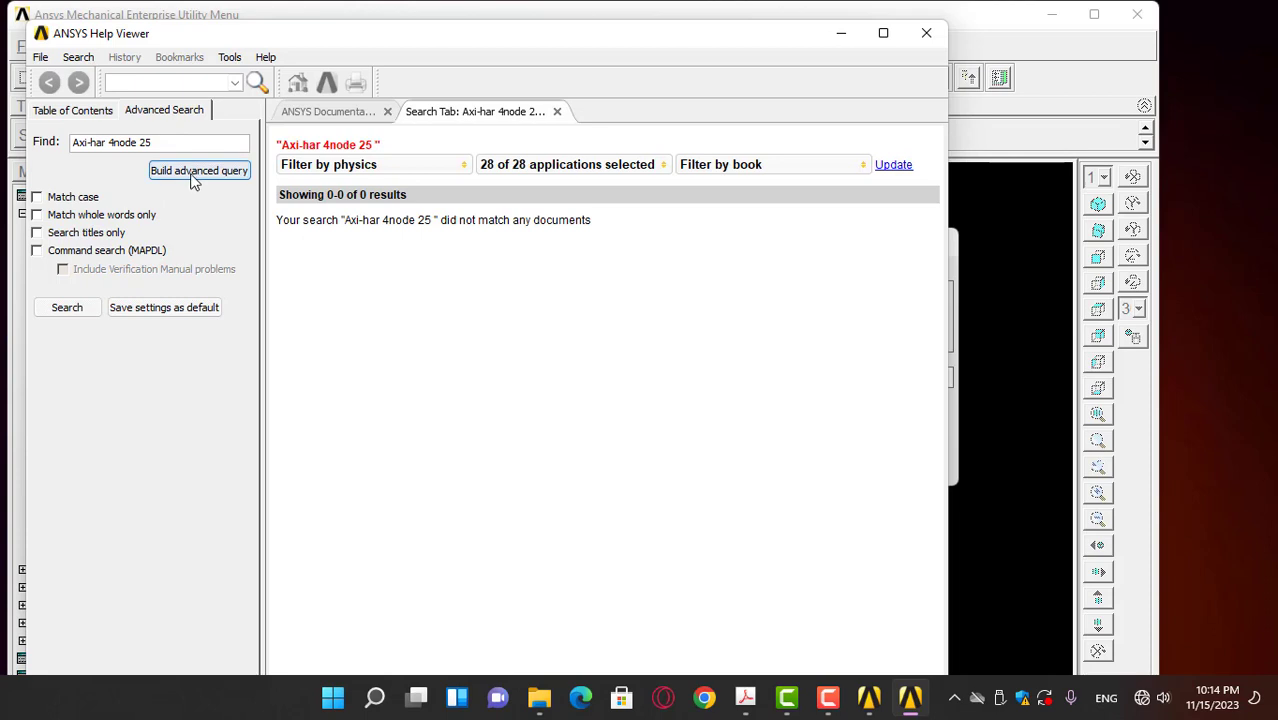